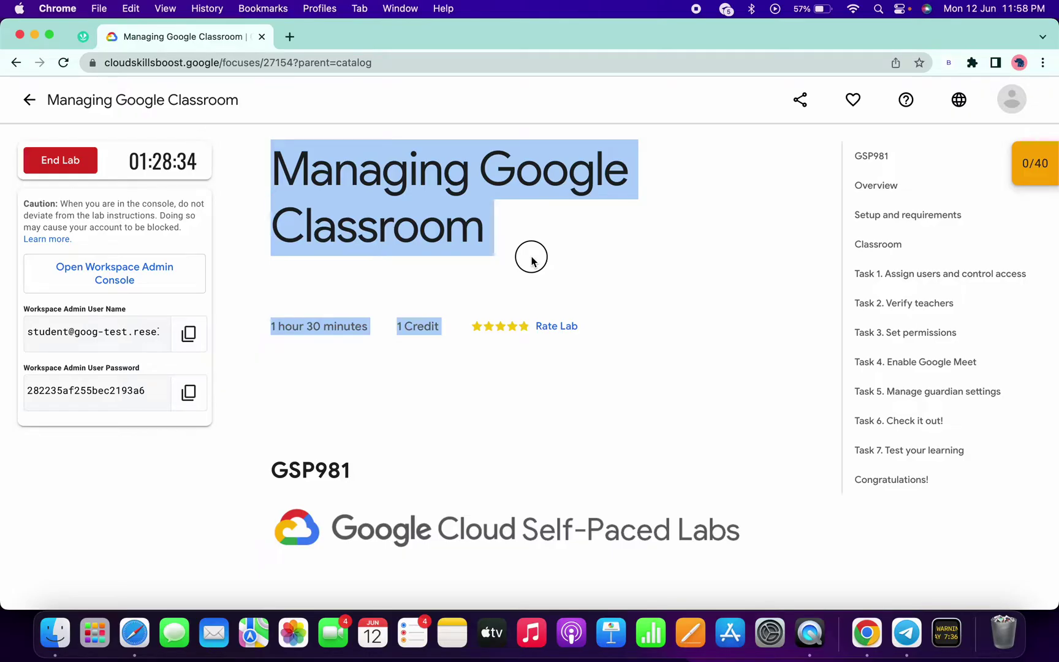
# Bring up the Admin console home and scroll to the Domains card's VERIFY DOMAIN warning
pyautogui.hotkey('ctrl', 'Right')
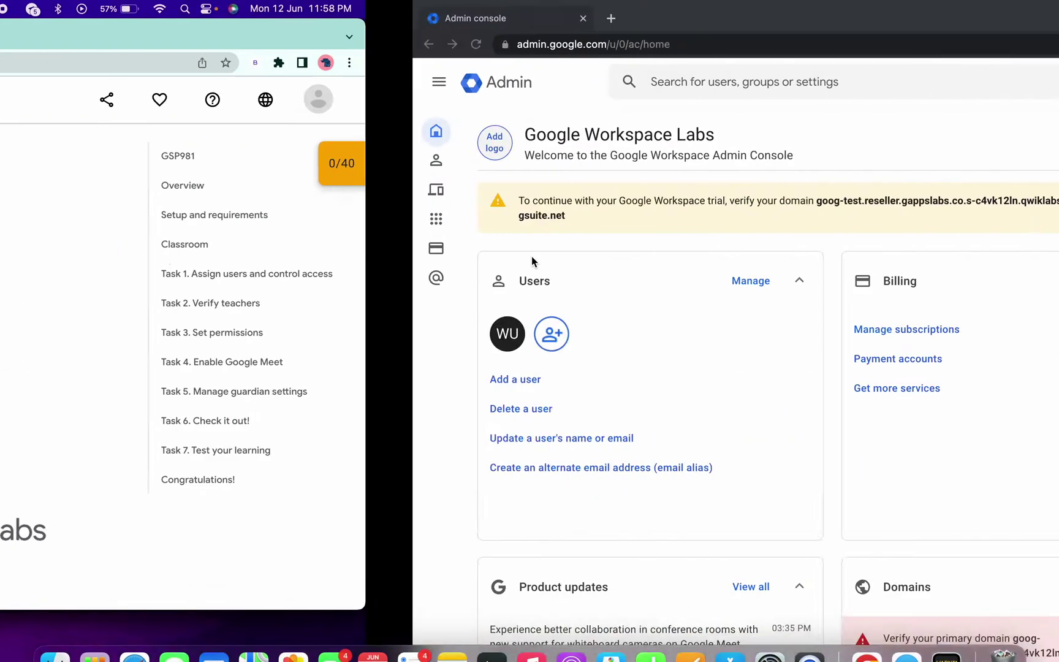
pyautogui.scroll(-3, 619, 359)
pyautogui.scroll(-3, 624, 361)
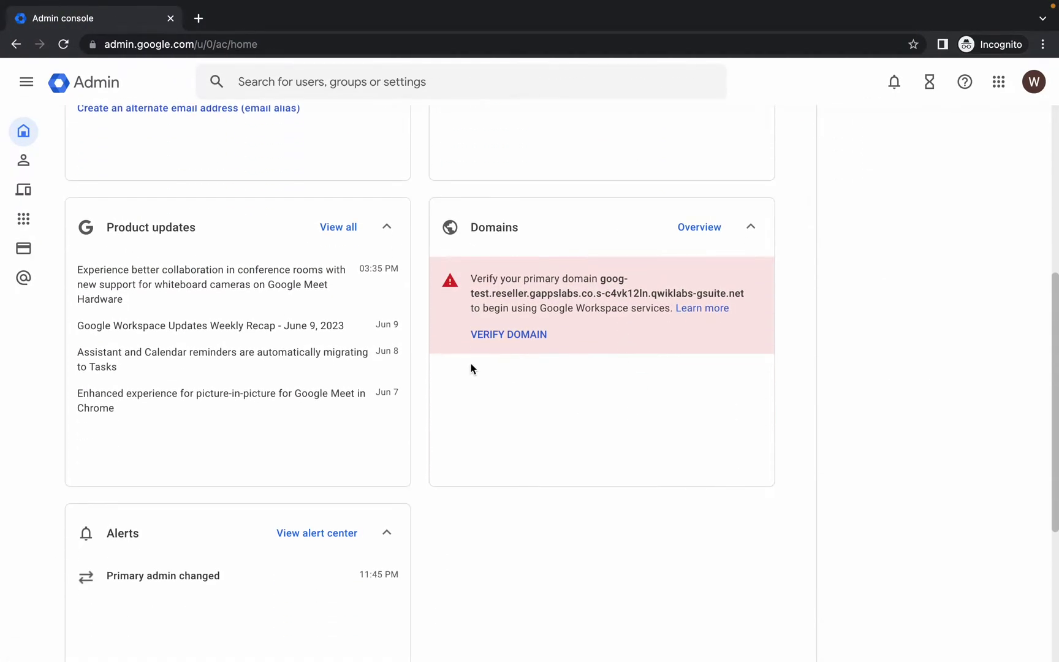
# Verify the lab's primary domain, then return to Admin home and the lab instructions
pyautogui.click(513, 342)
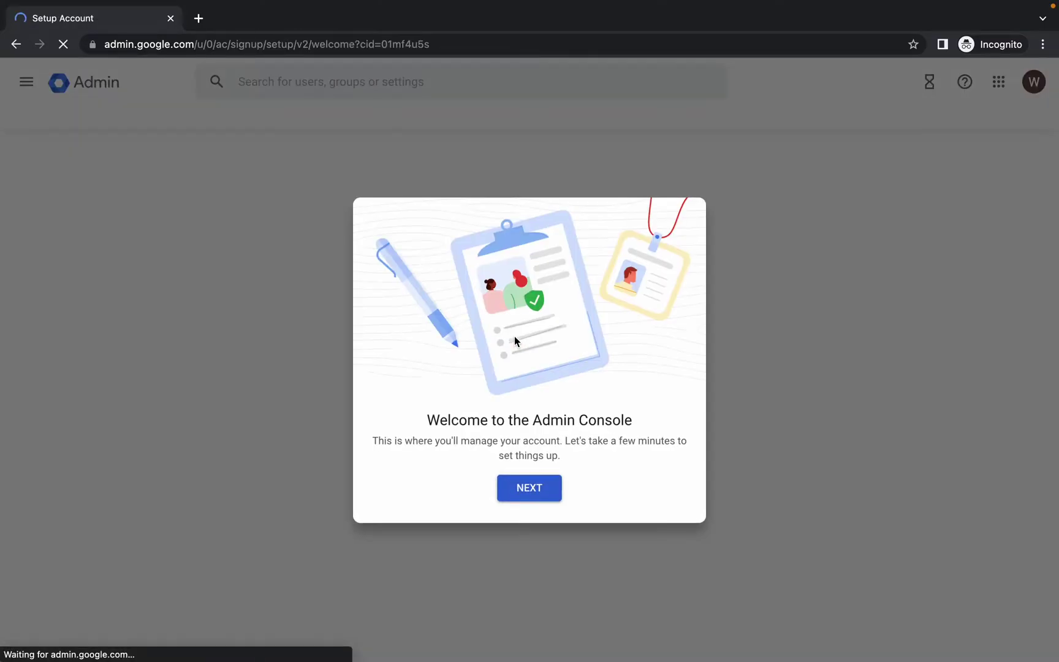
pyautogui.click(529, 485)
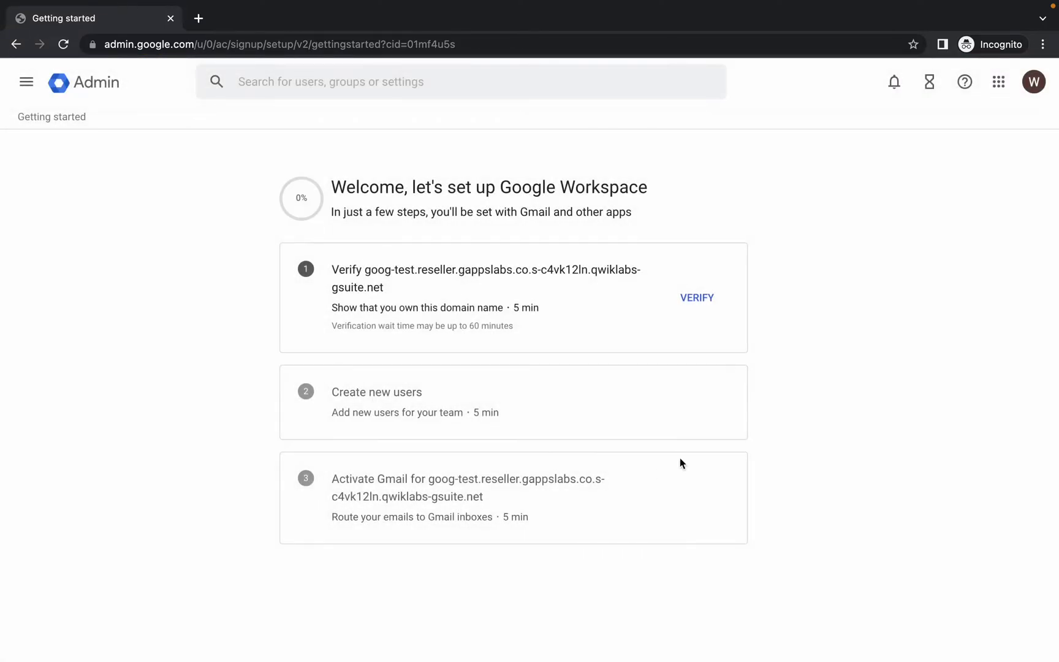
pyautogui.click(690, 299)
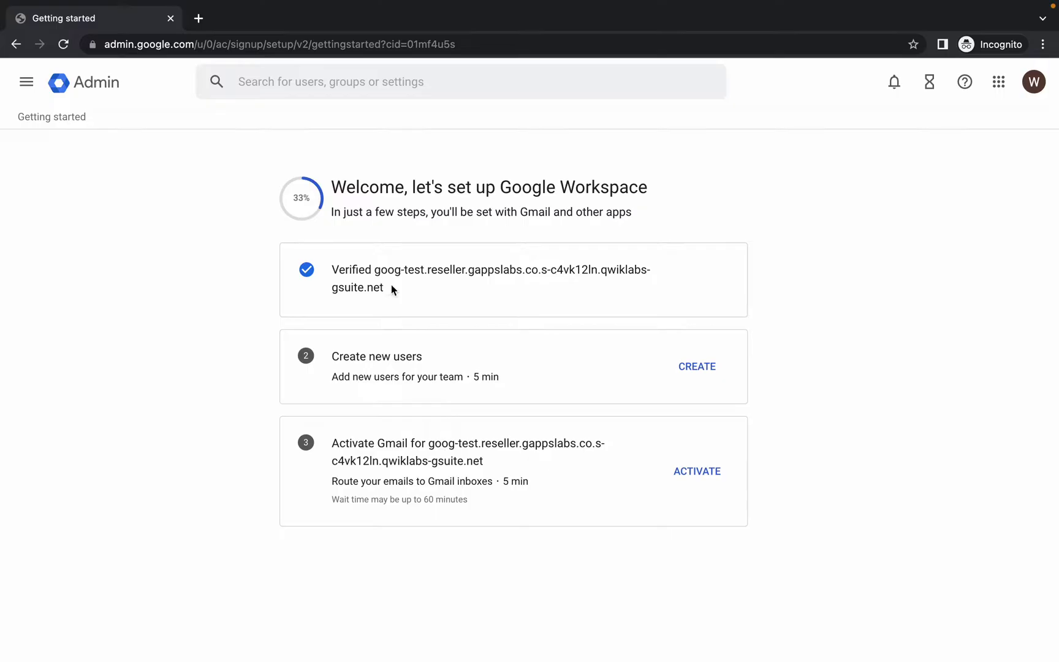
pyautogui.click(101, 85)
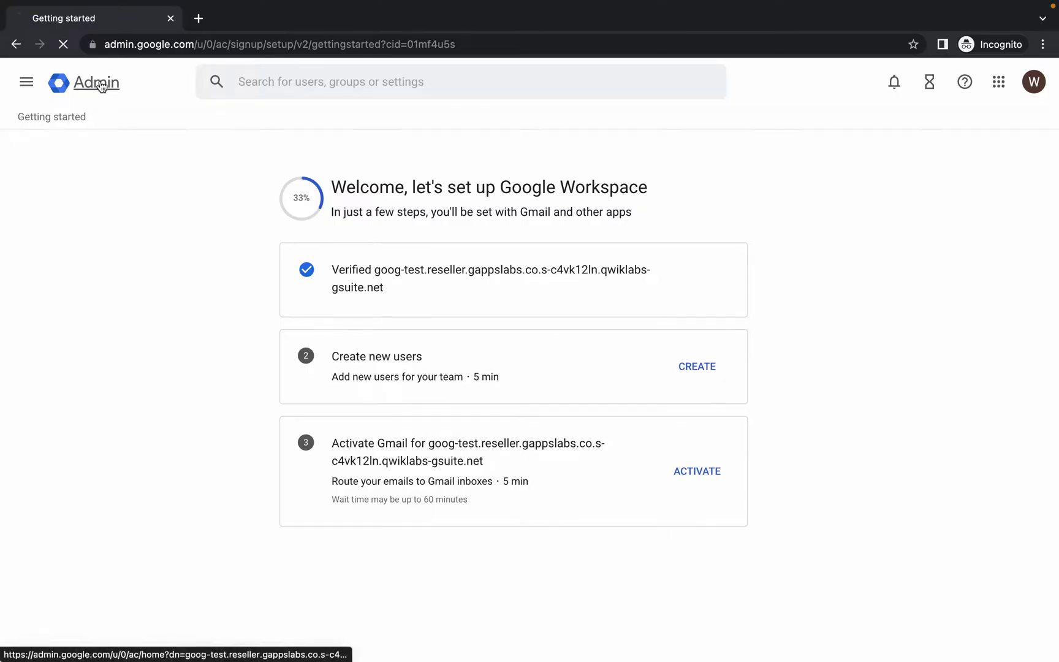
pyautogui.hotkey('ctrl', 'Left')
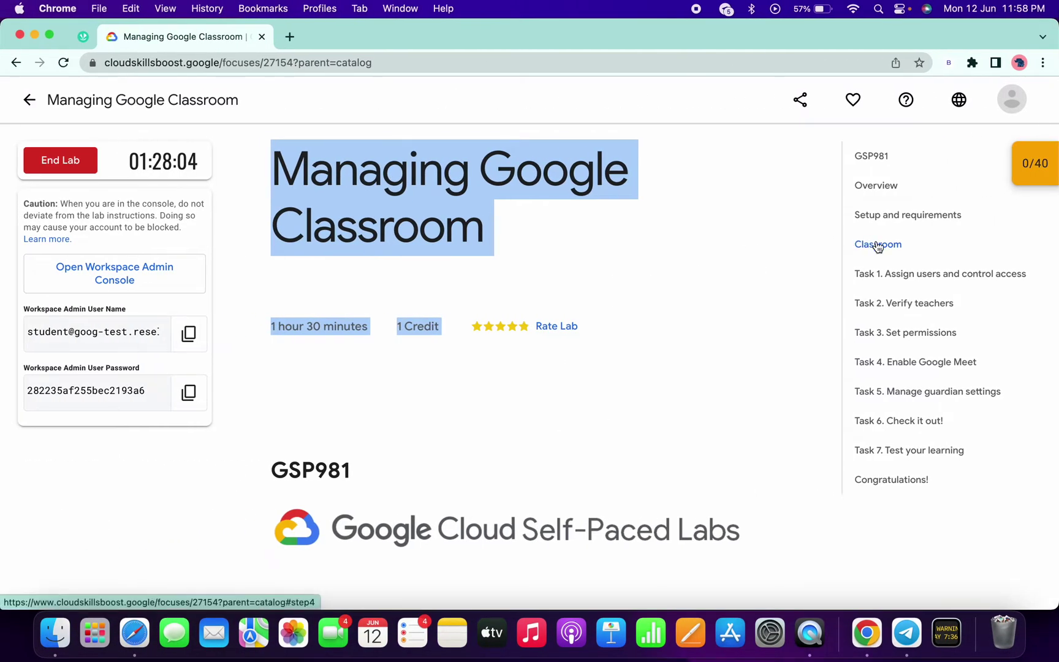
# Jump to the lab's Classroom section and copy the first user's first name
pyautogui.click(878, 245)
pyautogui.scroll(-5, 494, 280)
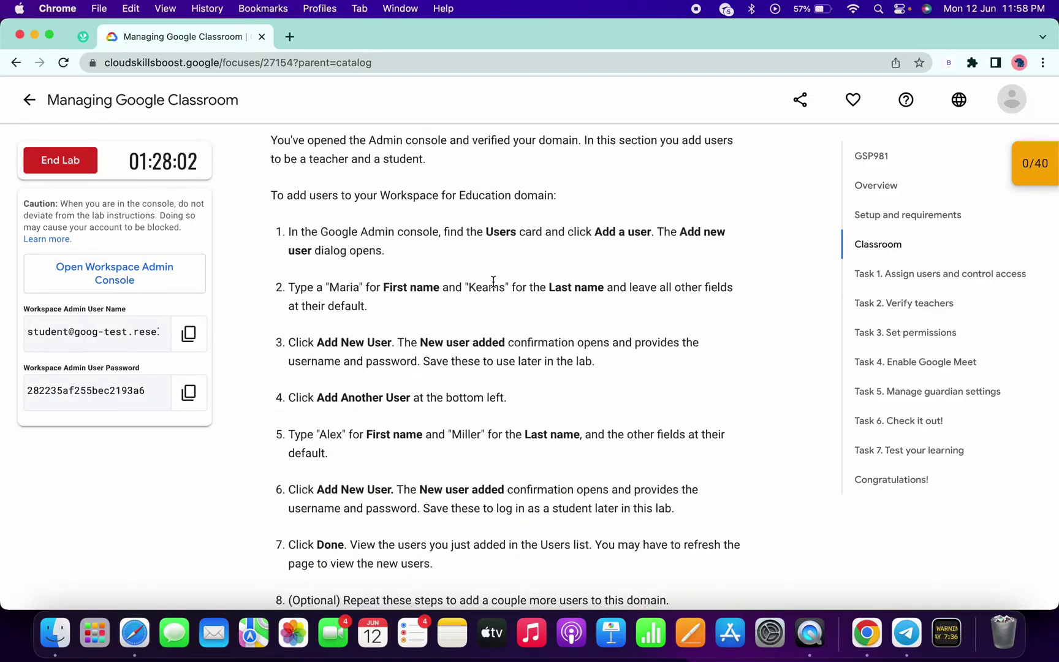
pyautogui.doubleClick(339, 287)
pyautogui.press('super+c')
pyautogui.hotkey('ctrl', 'Right')
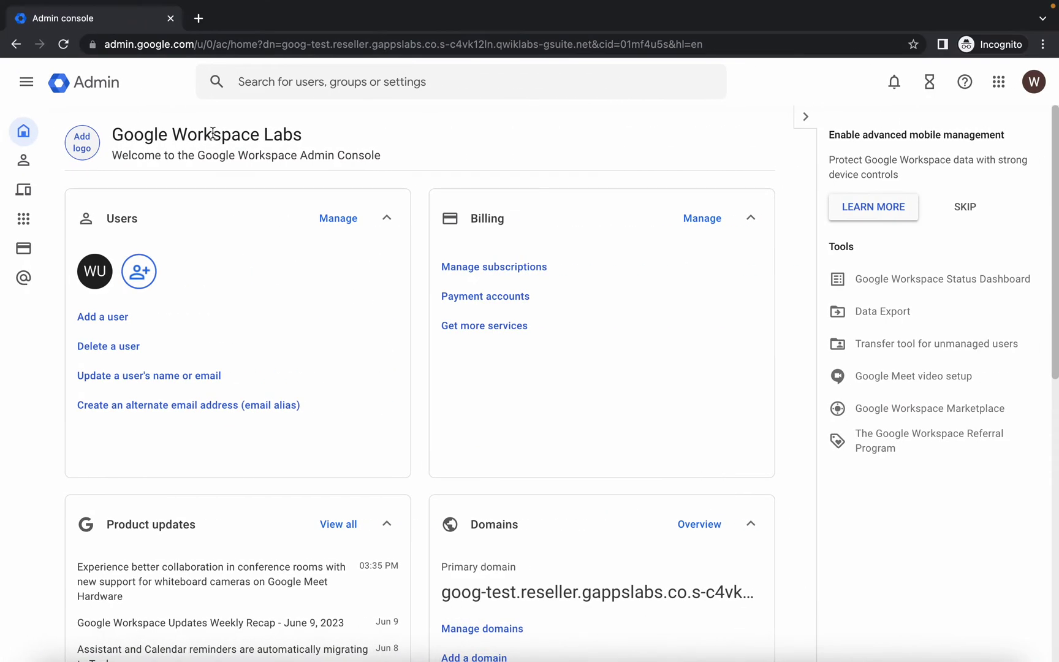
# Open Directory > Users from the Admin console main menu
pyautogui.click(26, 82)
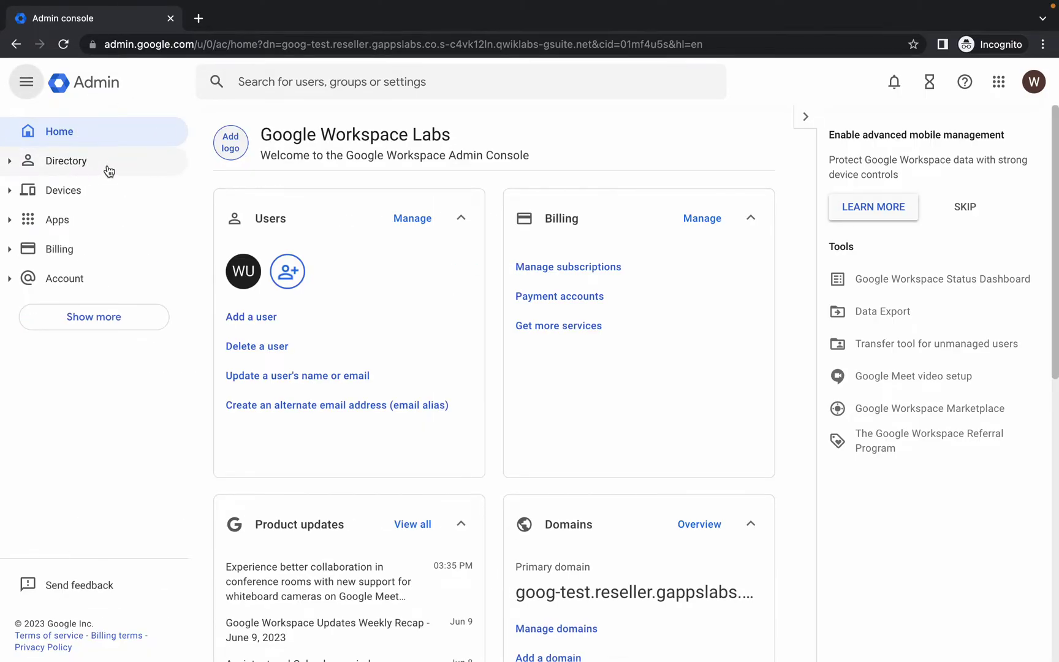
pyautogui.click(71, 162)
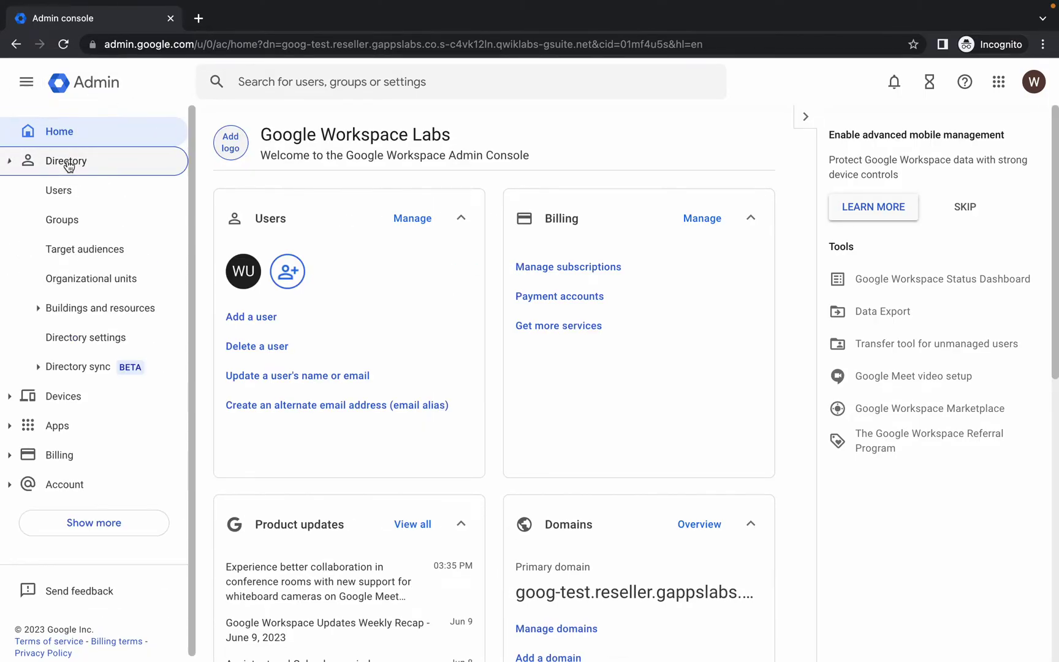
pyautogui.click(51, 201)
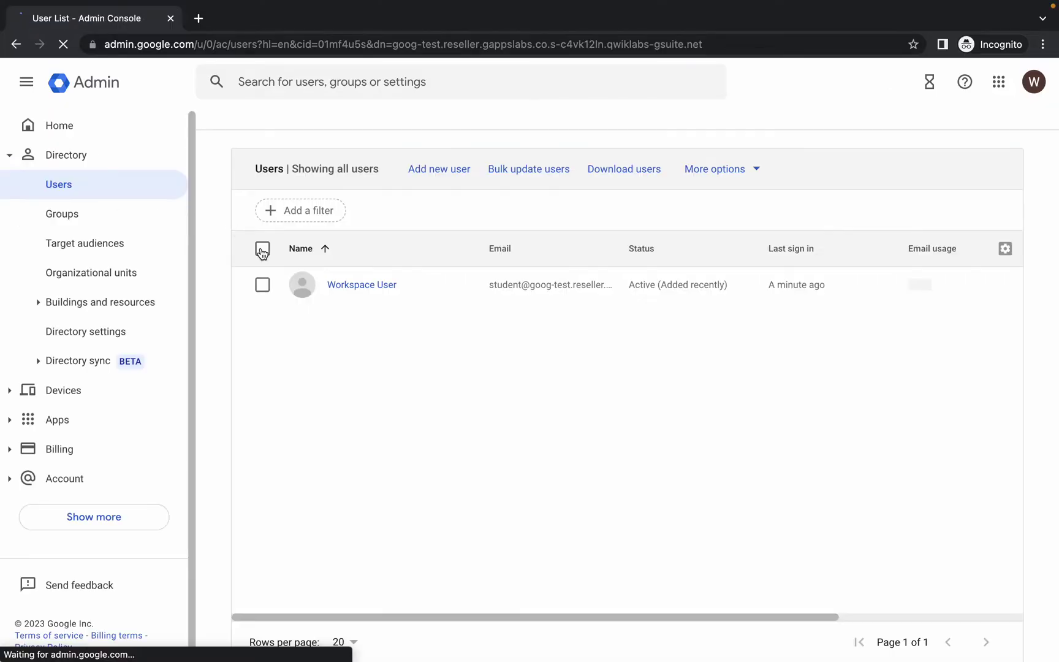
# Create the first lab user with first and last names pasted from the instructions
pyautogui.click(437, 171)
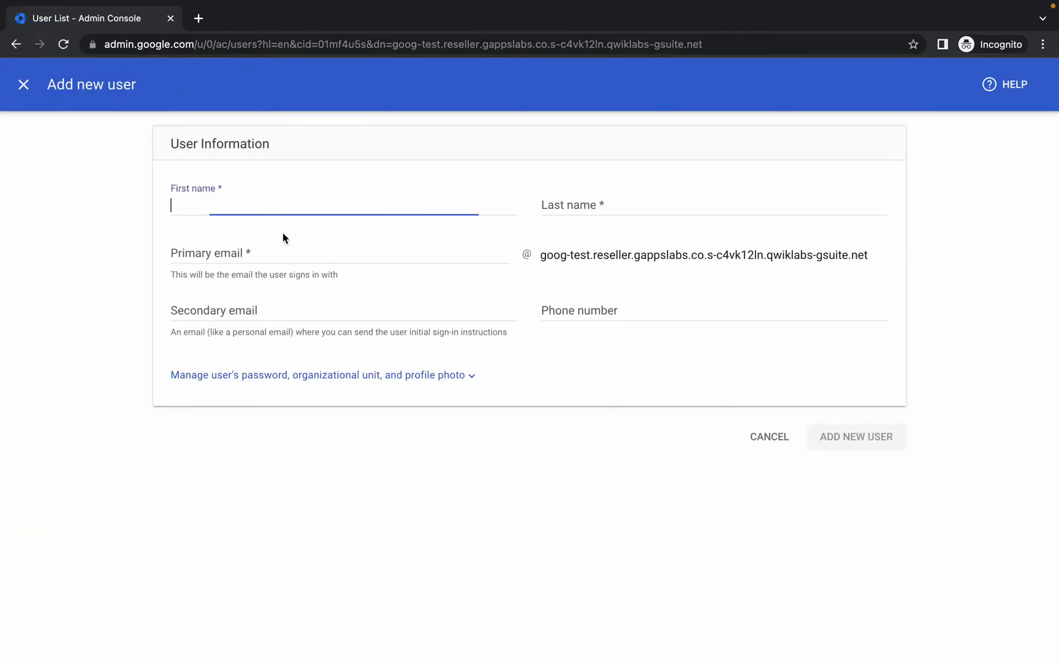
pyautogui.press('super+v')
pyautogui.hotkey('ctrl', 'Left')
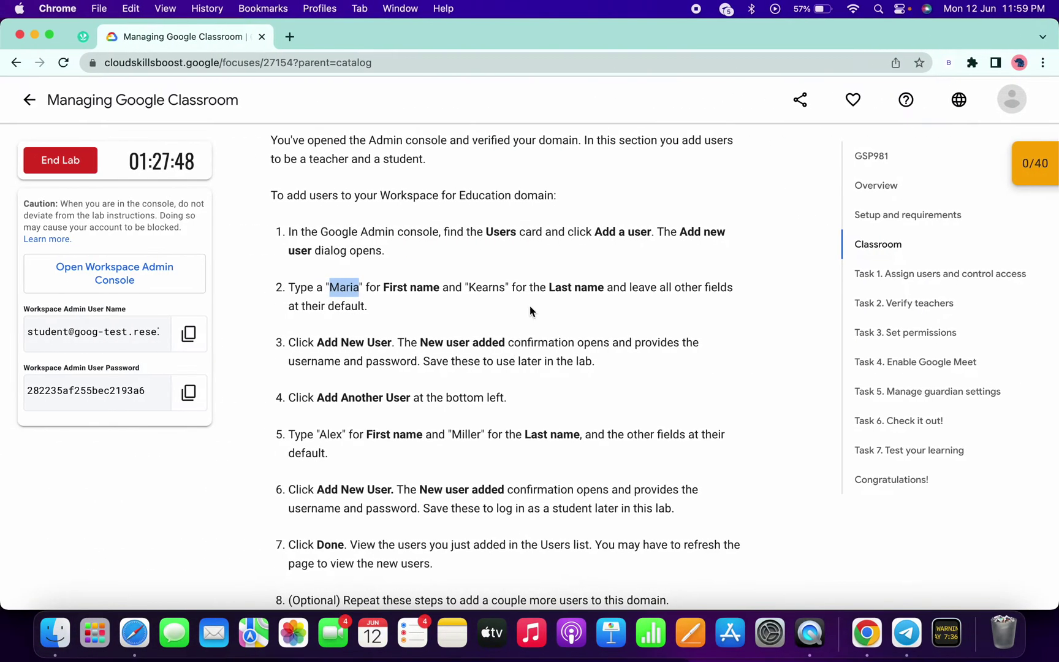
pyautogui.doubleClick(487, 285)
pyautogui.press('super+c')
pyautogui.hotkey('ctrl', 'Right')
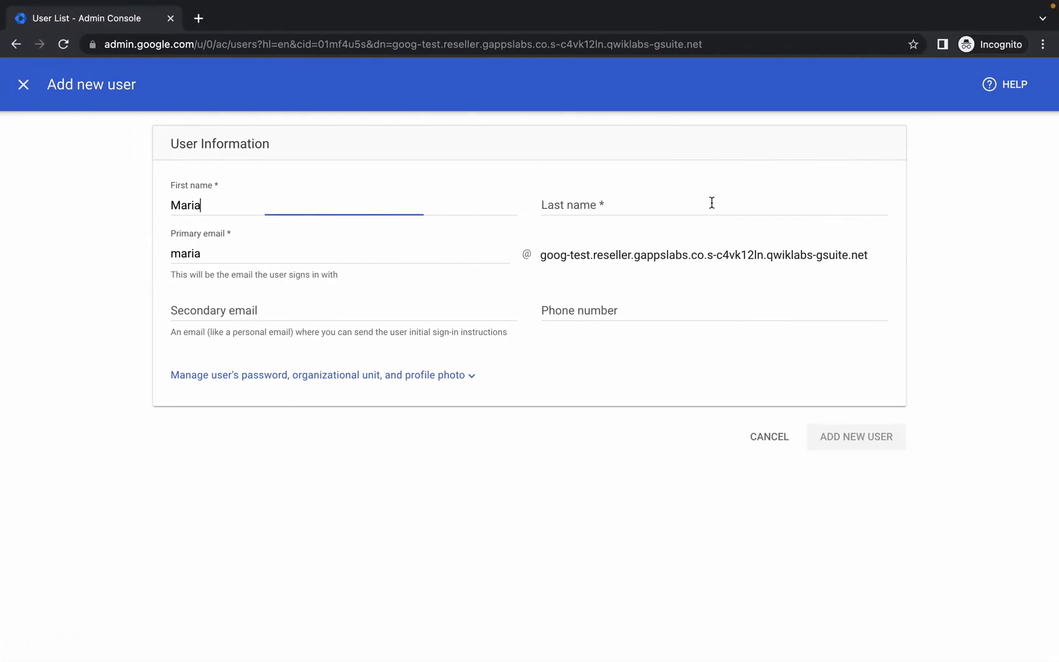
pyautogui.click(713, 209)
pyautogui.press('super+v')
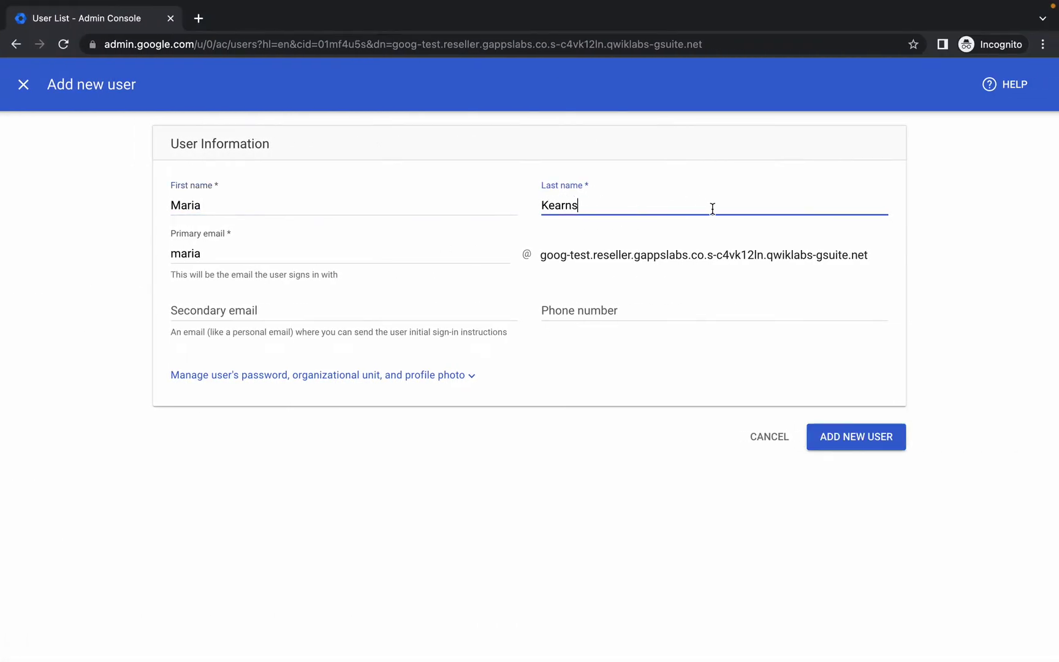
pyautogui.click(858, 436)
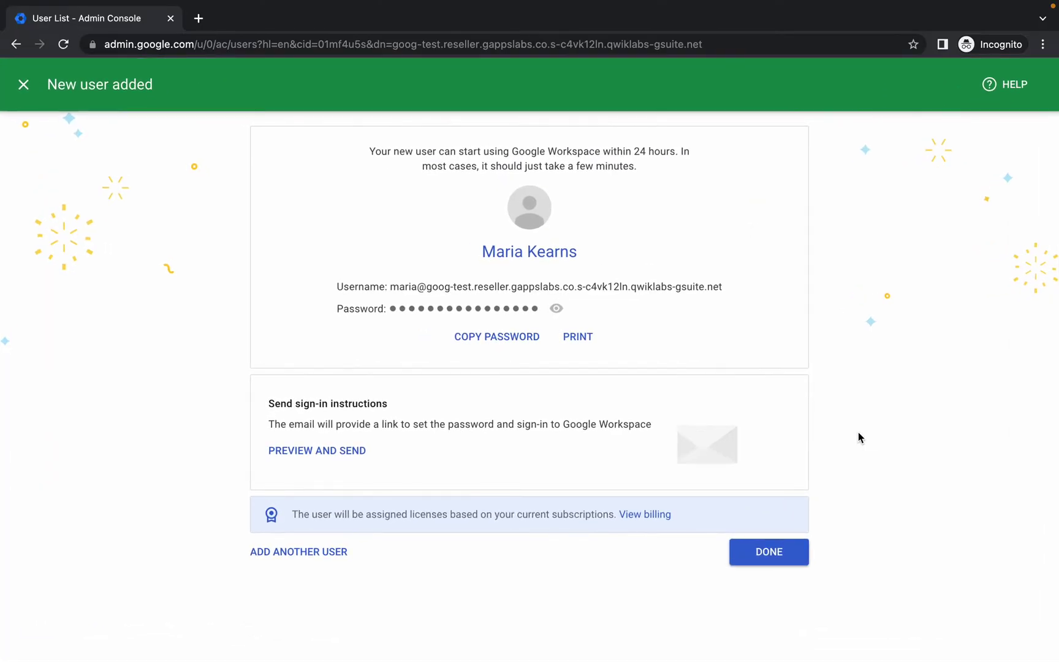
pyautogui.click(301, 552)
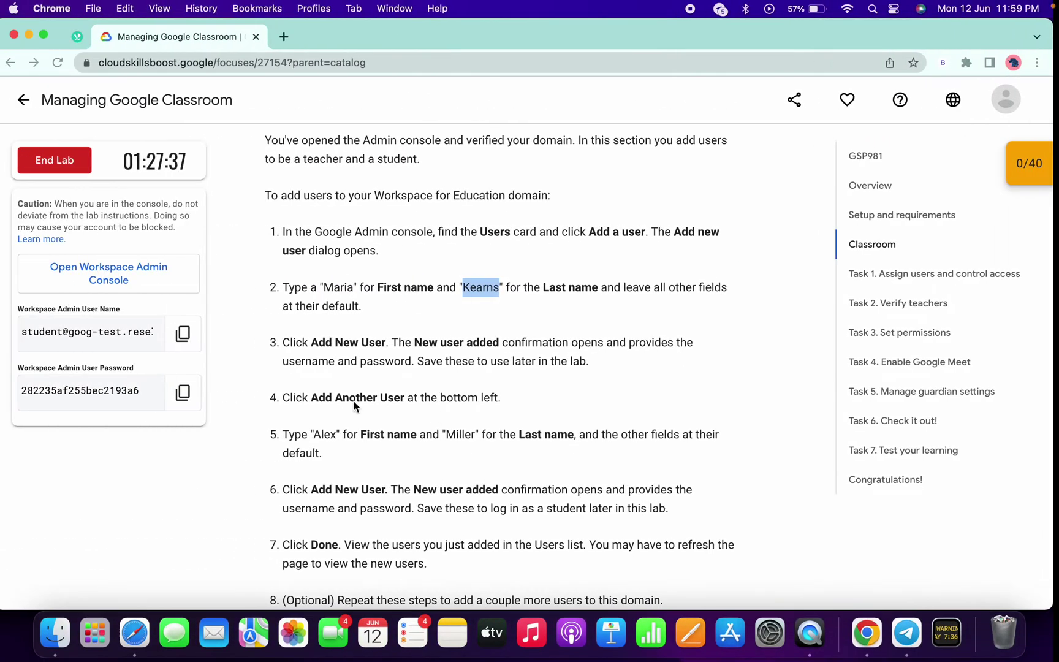
pyautogui.scroll(-1, 353, 401)
# Create the second lab user using the first and last names copied from the instructions
pyautogui.scroll(-1, 354, 400)
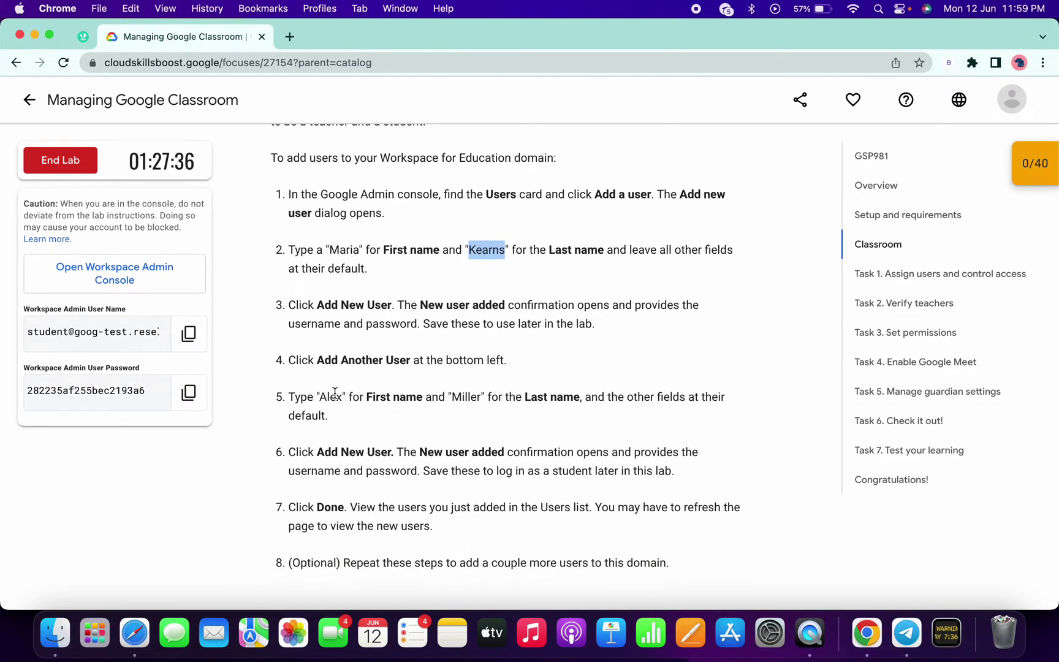
pyautogui.doubleClick(327, 399)
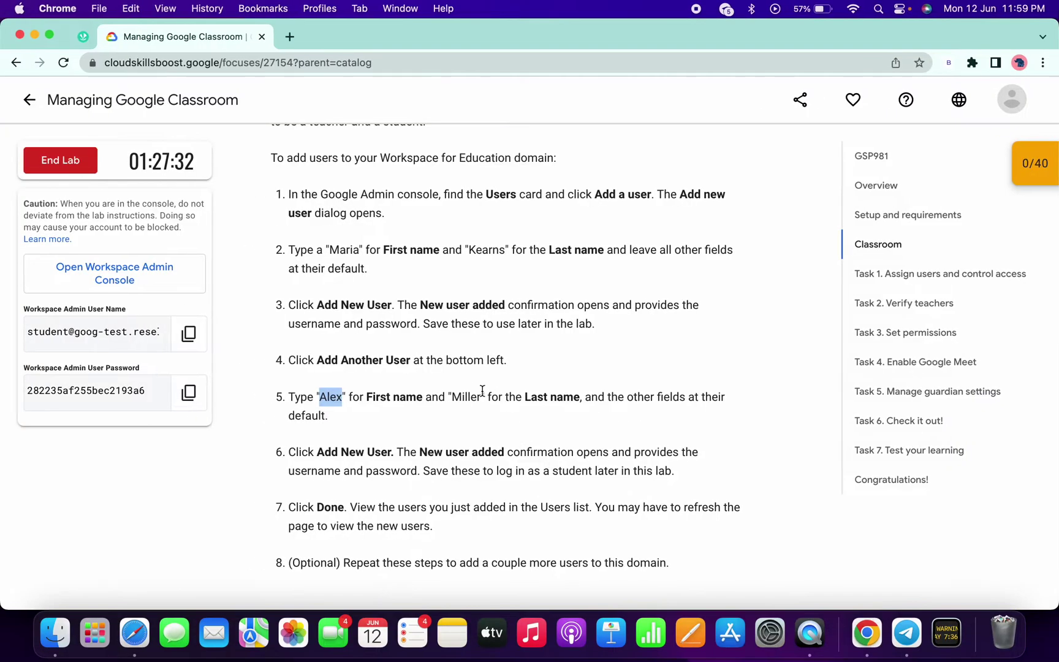
pyautogui.doubleClick(463, 397)
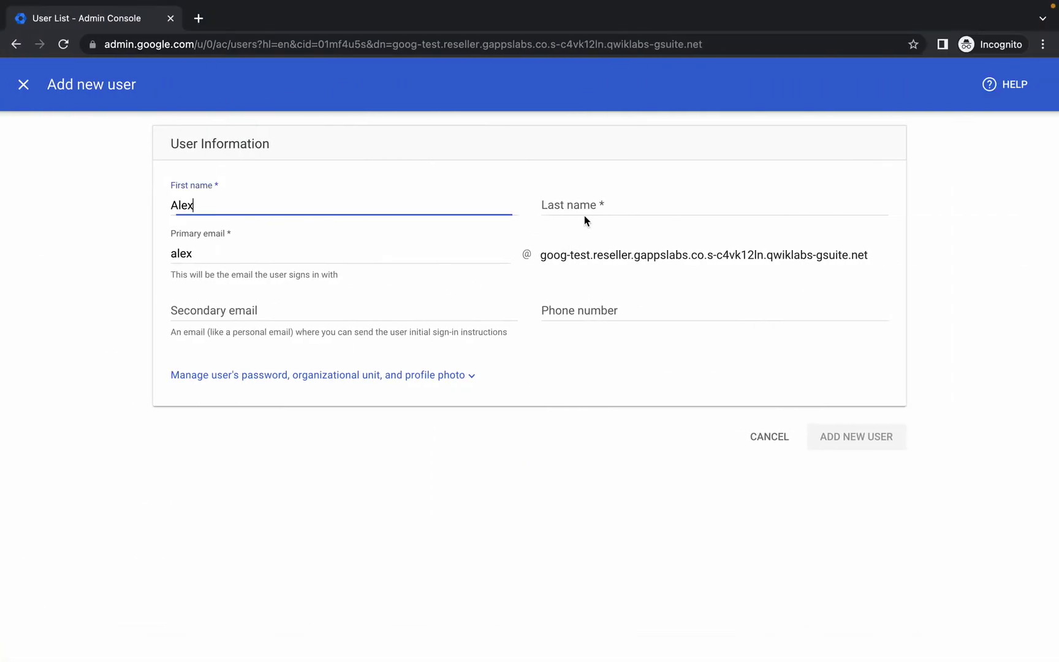
pyautogui.click(587, 202)
pyautogui.write('Miller')
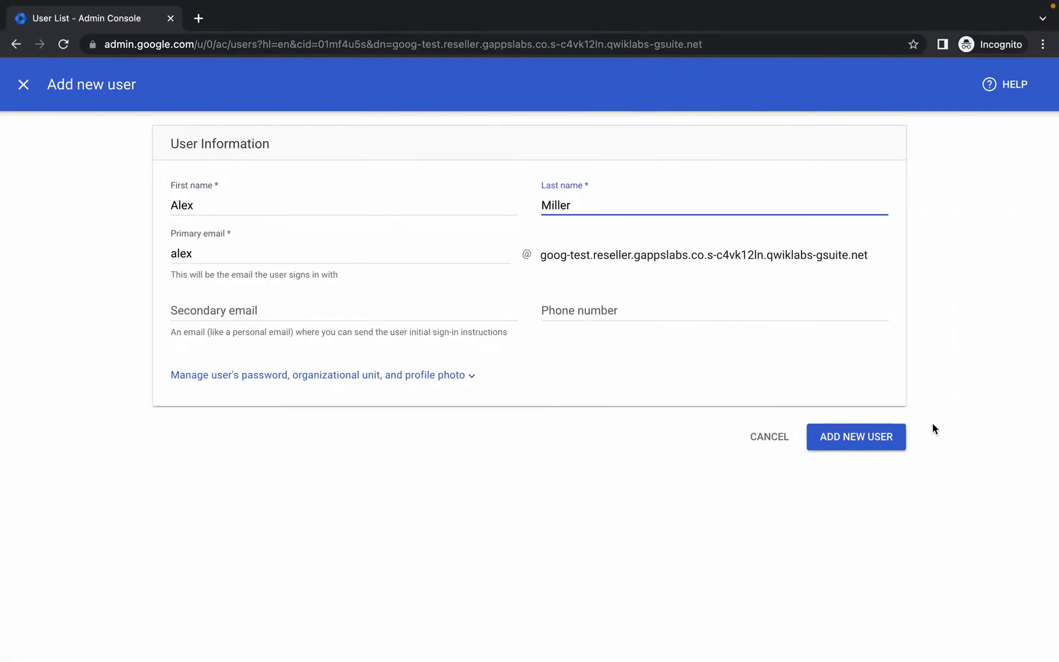
pyautogui.click(852, 436)
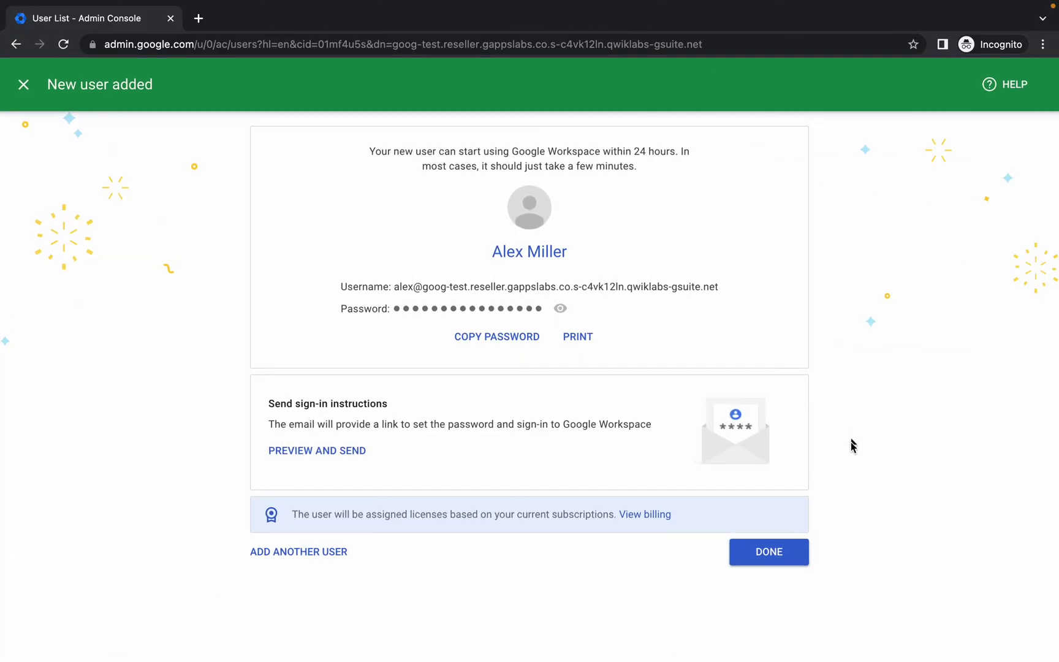
# Close the user confirmation and Copy password dialogs and return to the lab instructions
pyautogui.click(769, 553)
pyautogui.click(668, 538)
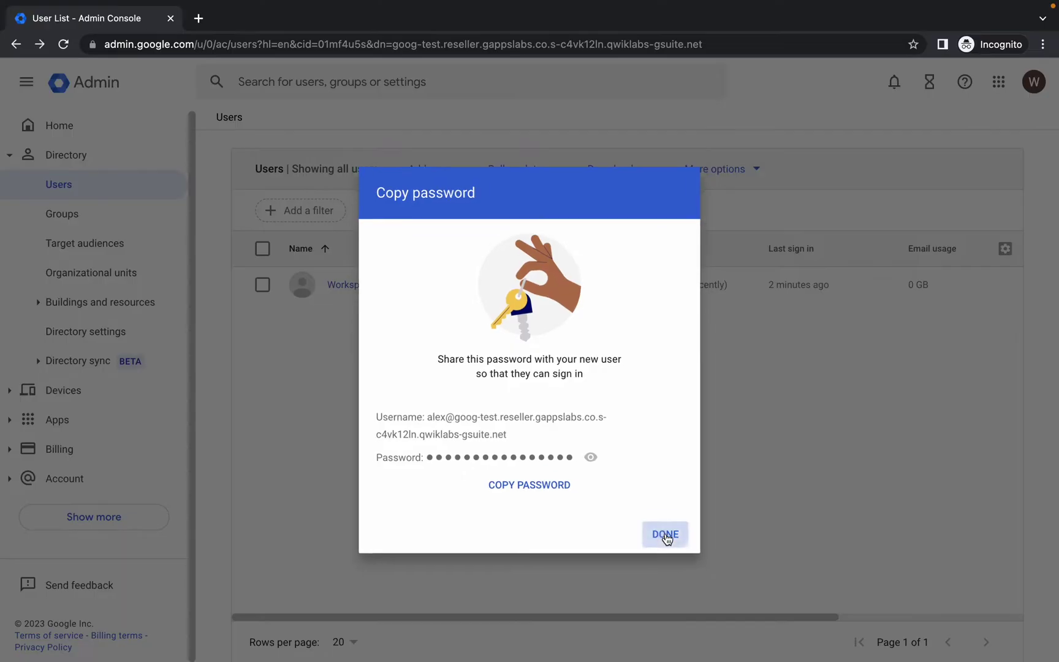
pyautogui.hotkey('ctrl', 'Left')
# Copy 'History' from the lab and create a History organizational unit under Google Workspace Labs
pyautogui.scroll(-6, 494, 380)
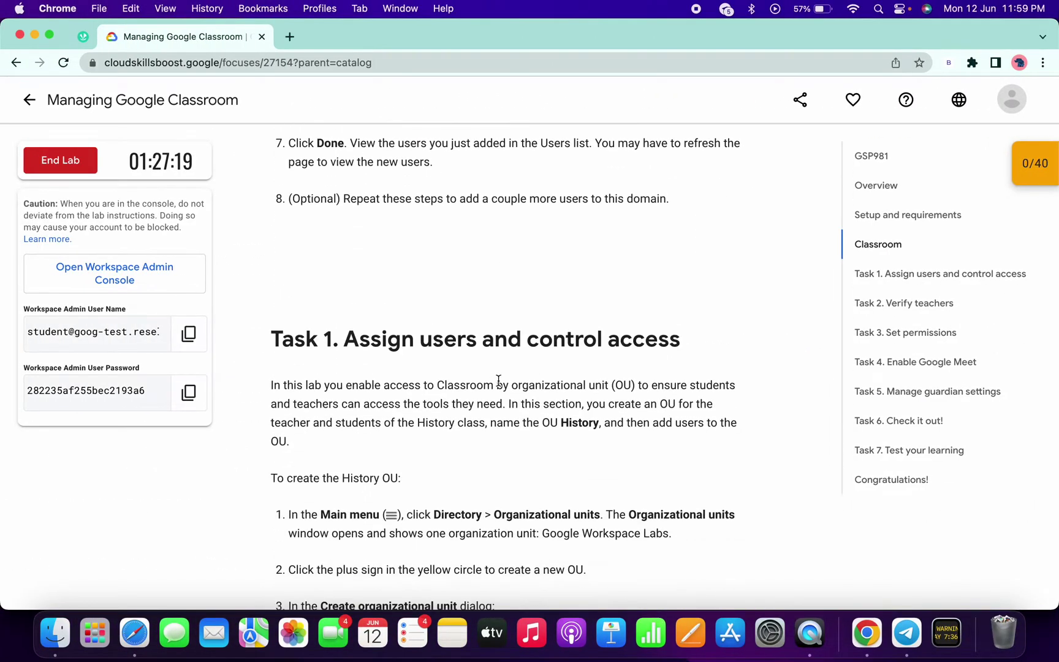
pyautogui.scroll(-4, 385, 350)
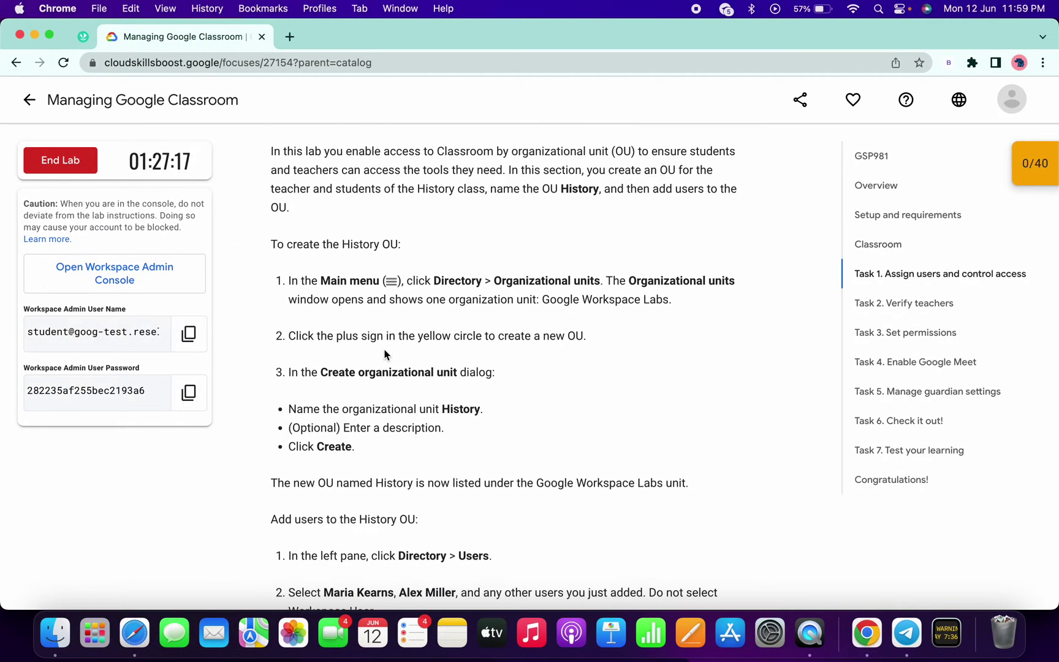
pyautogui.doubleClick(460, 410)
pyautogui.press('super+c')
pyautogui.hotkey('ctrl', 'Right')
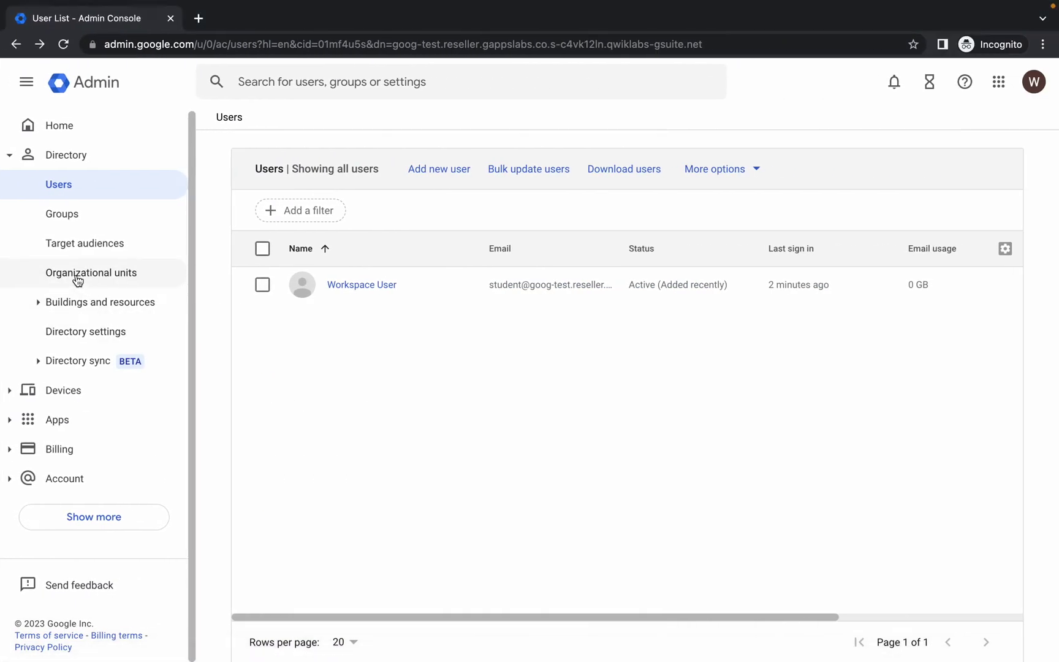
pyautogui.click(76, 276)
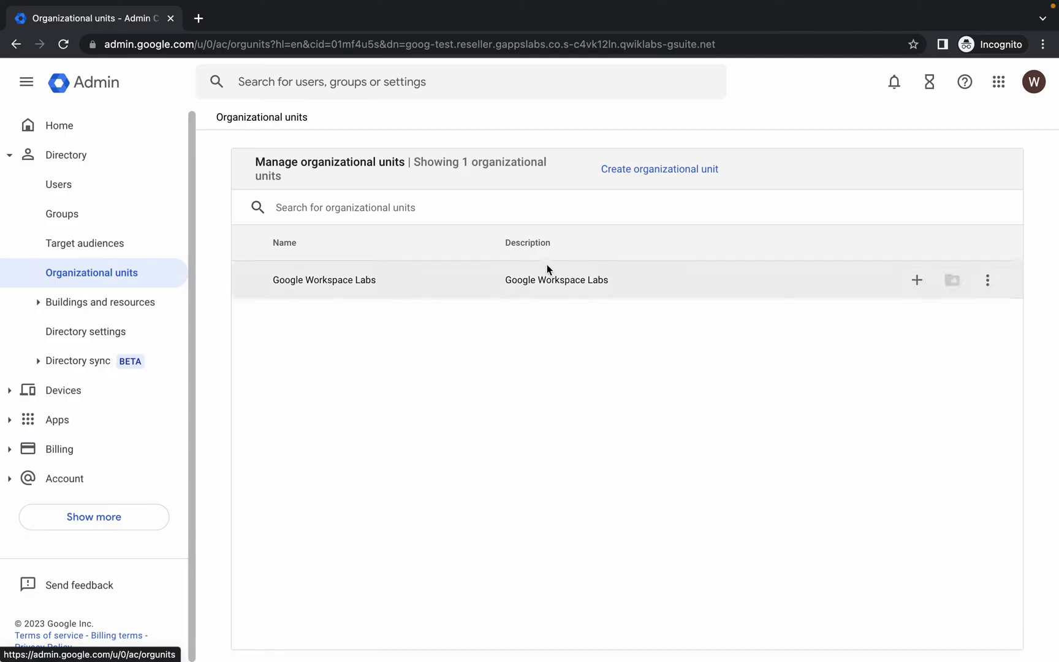
pyautogui.click(616, 169)
pyautogui.press('super+v')
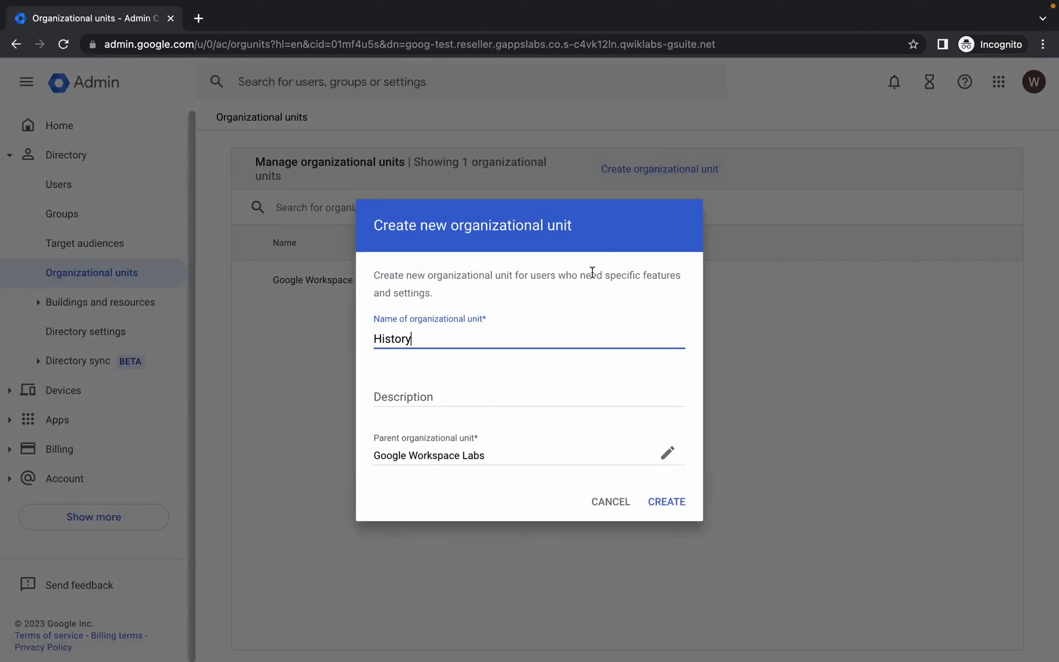
pyautogui.click(669, 503)
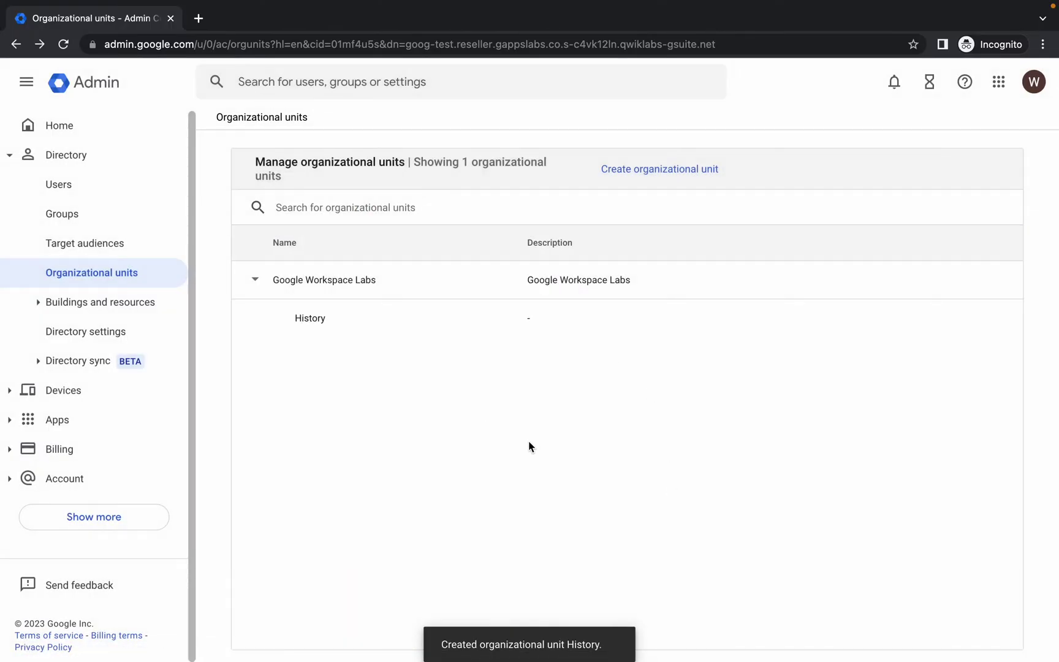
pyautogui.click(62, 185)
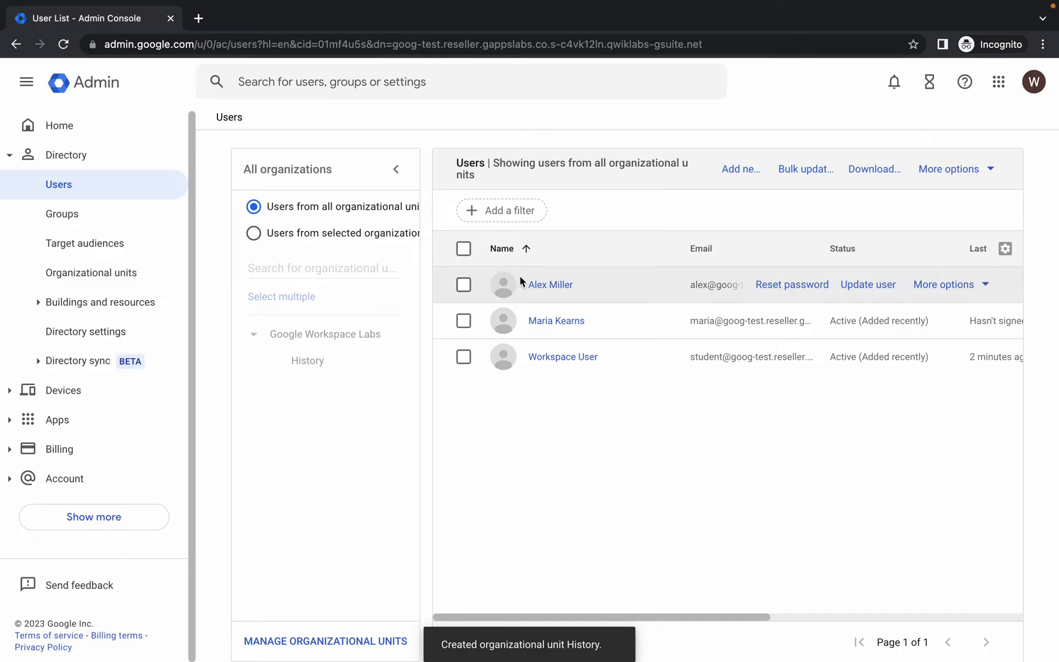
# Select both new users, change their organizational unit to History, and view History's users
pyautogui.click(464, 285)
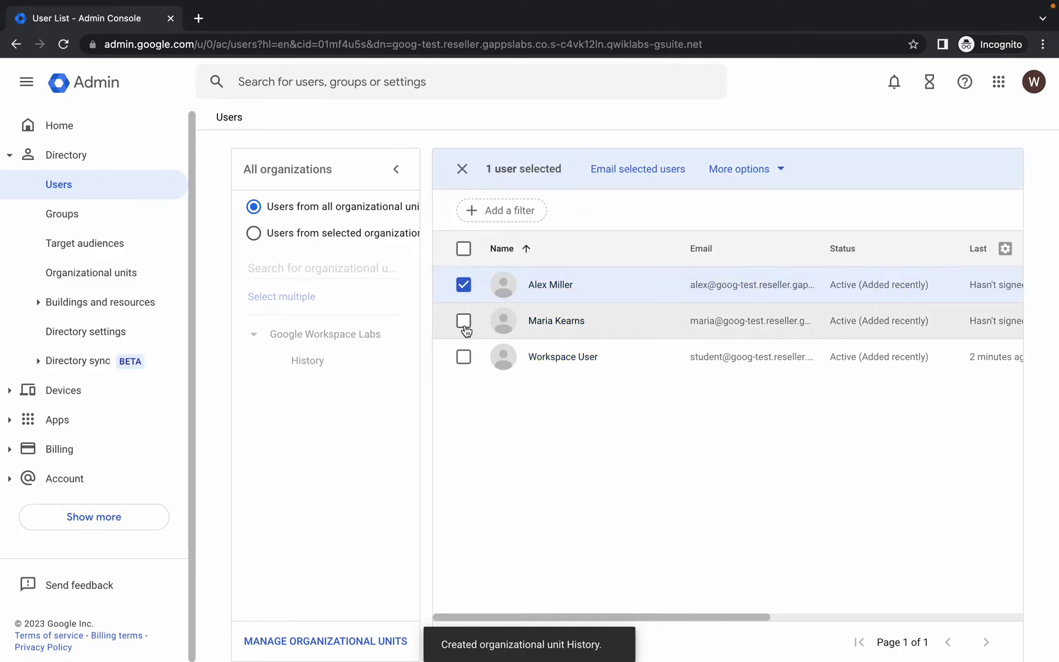
pyautogui.click(464, 321)
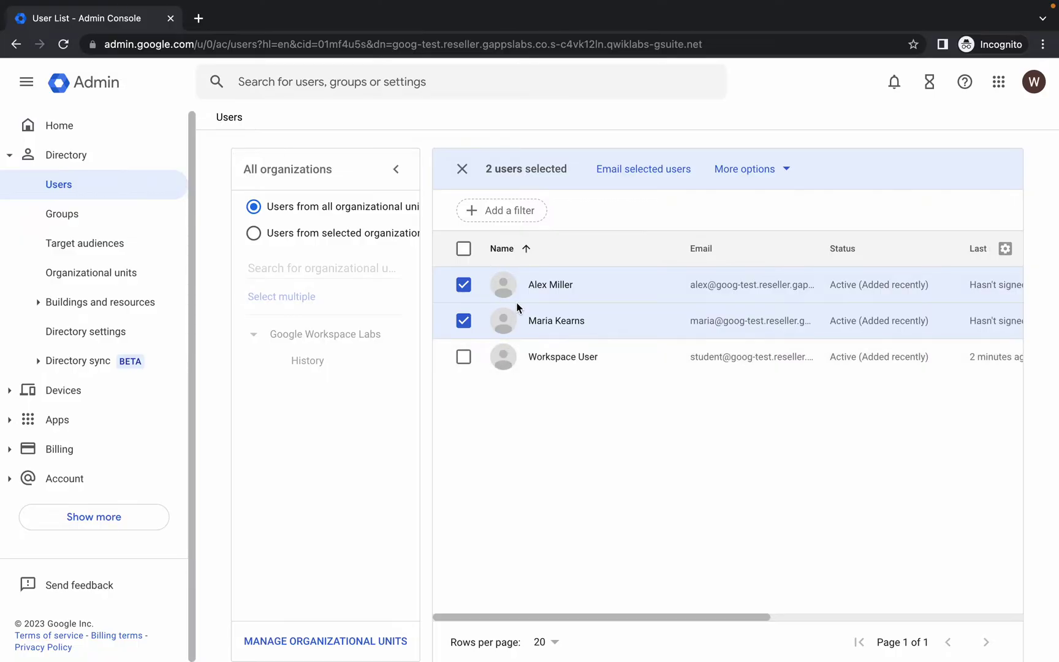
pyautogui.click(733, 172)
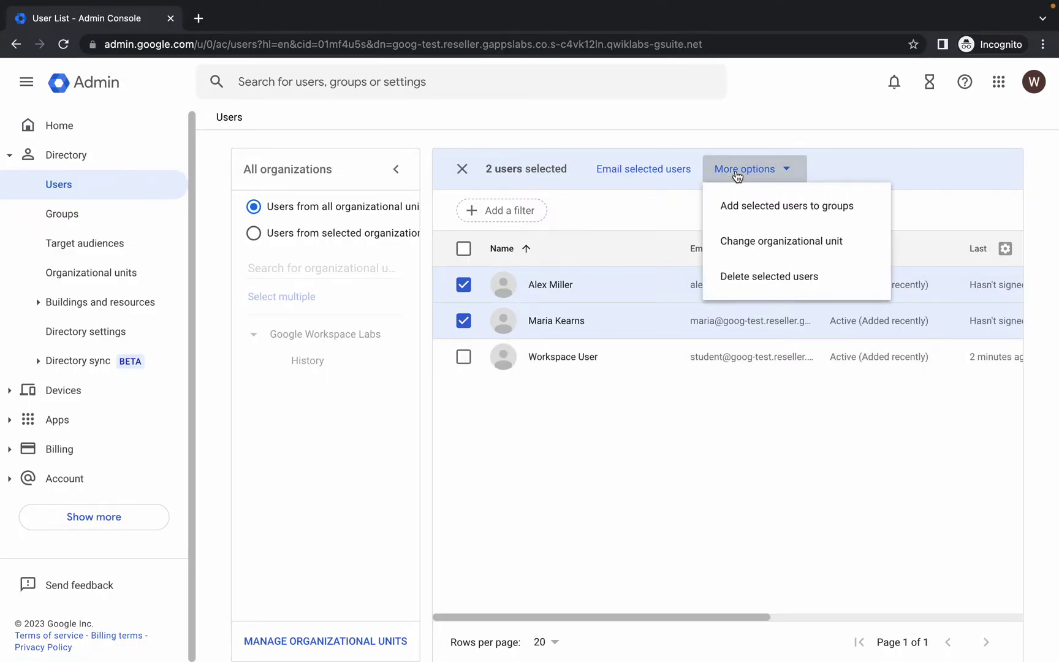
pyautogui.click(800, 247)
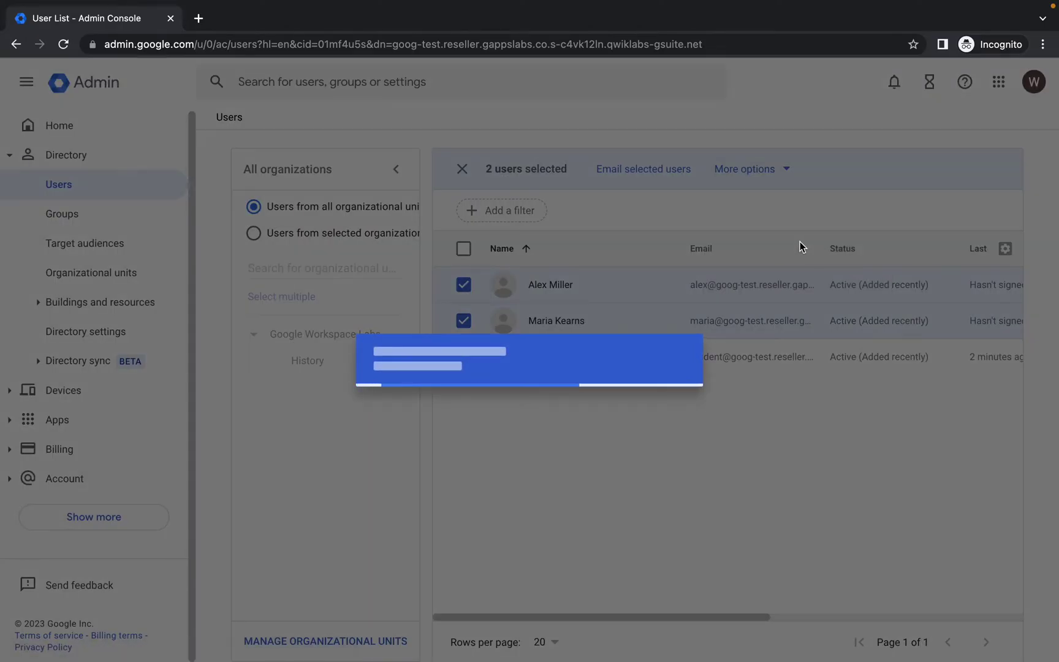
pyautogui.click(445, 385)
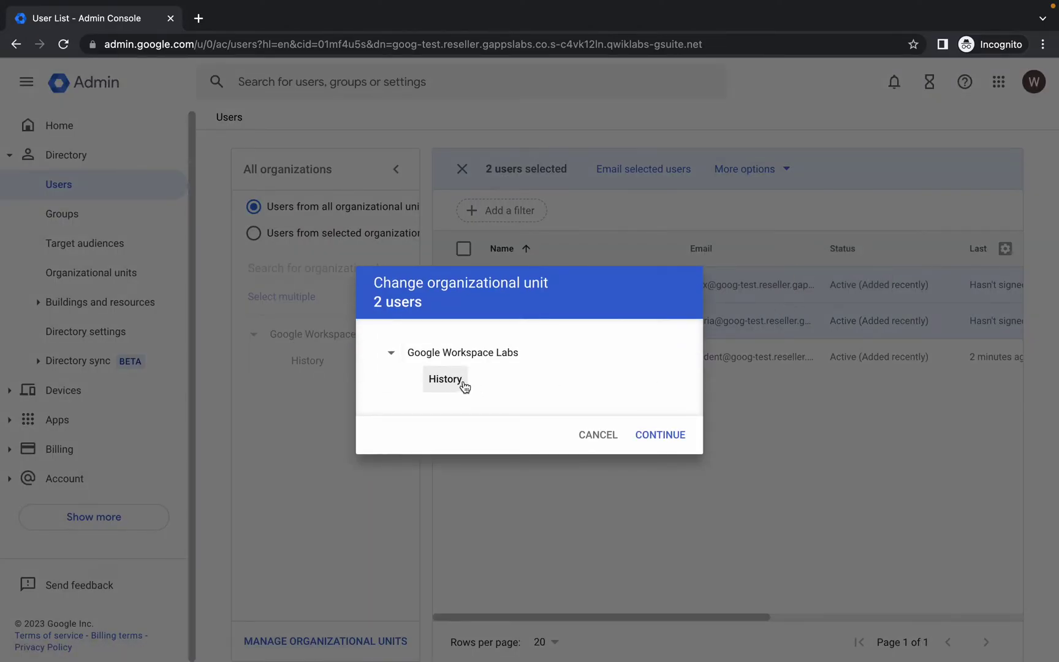
pyautogui.click(668, 435)
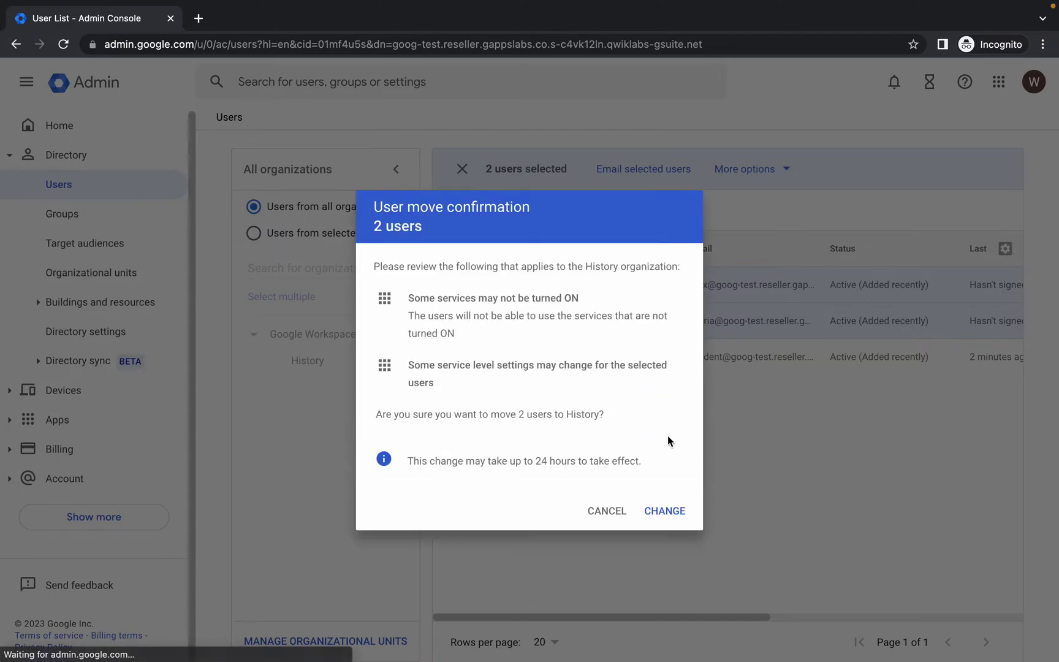
pyautogui.click(669, 510)
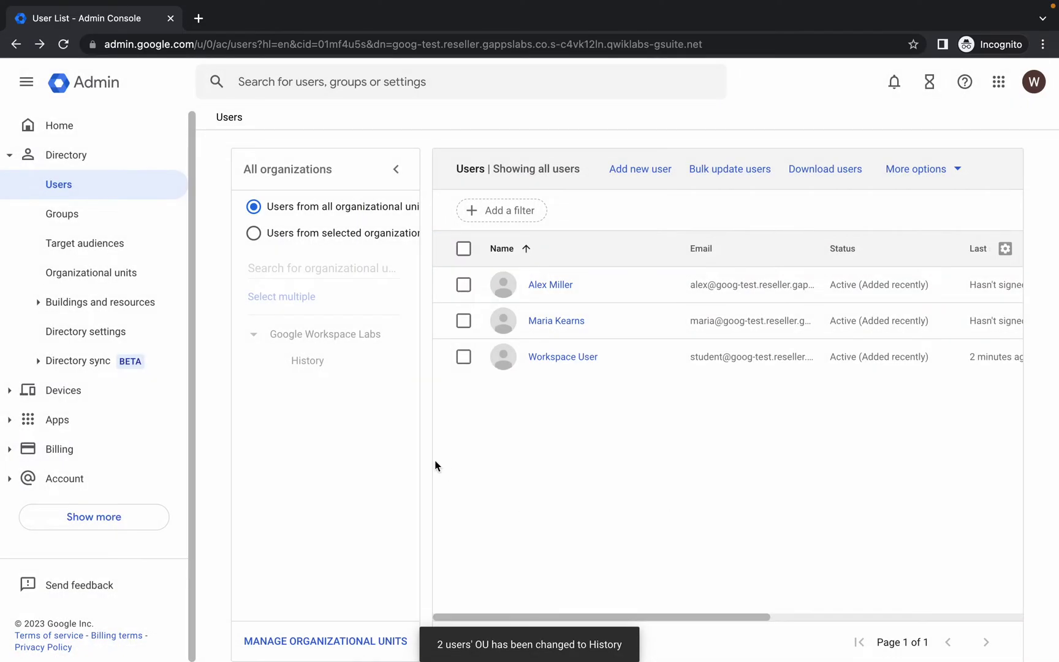
pyautogui.click(308, 361)
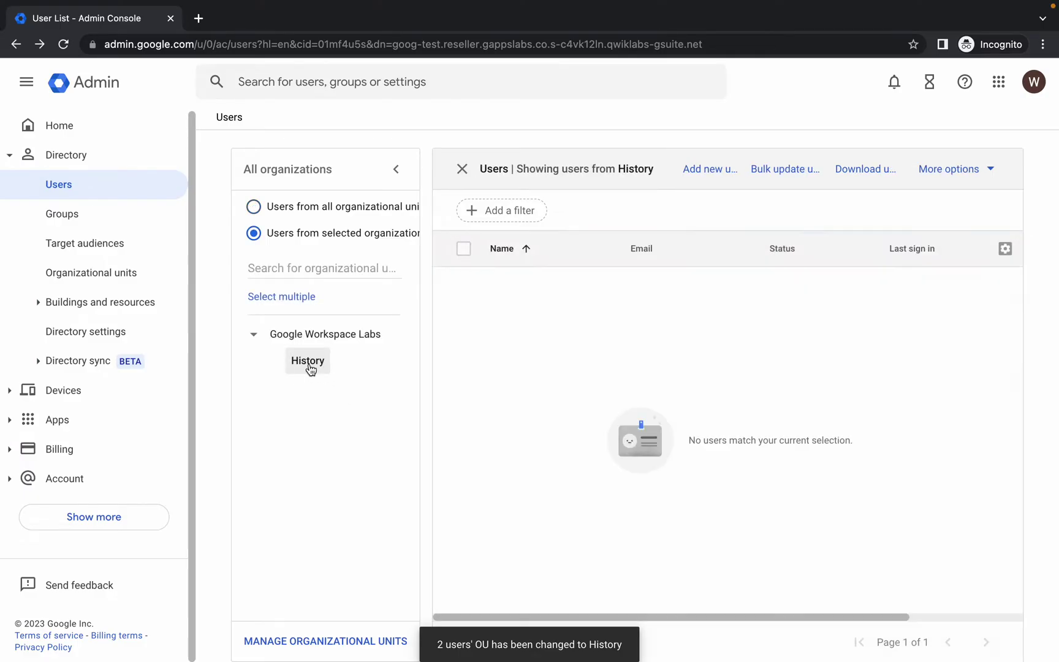
# Reload the Users page and re-filter by the History unit until both moved users appear
pyautogui.click(63, 44)
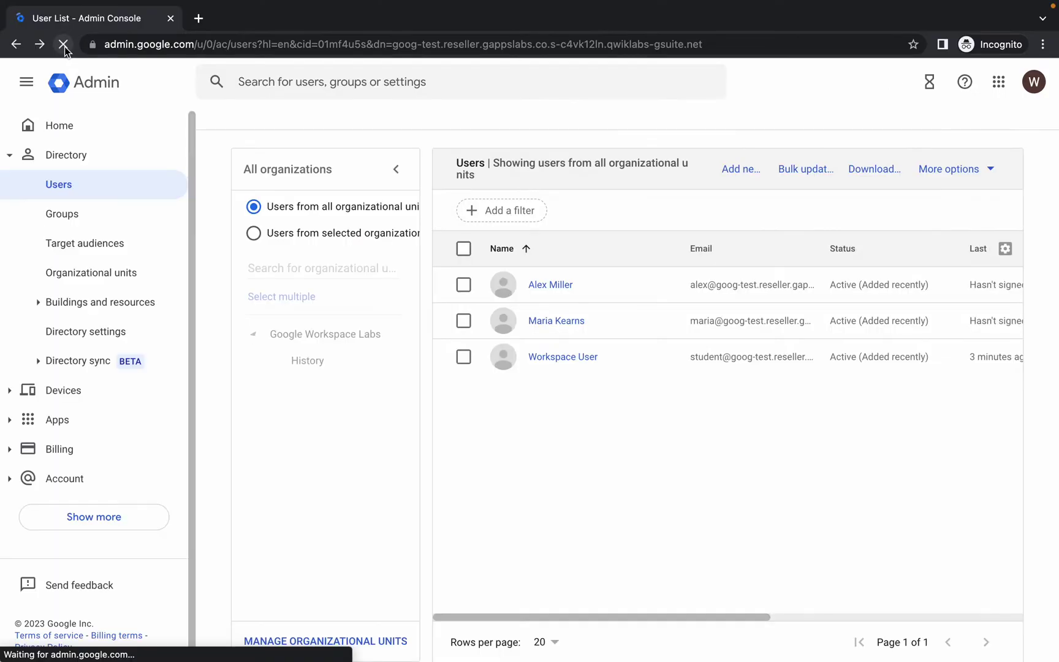
pyautogui.click(310, 367)
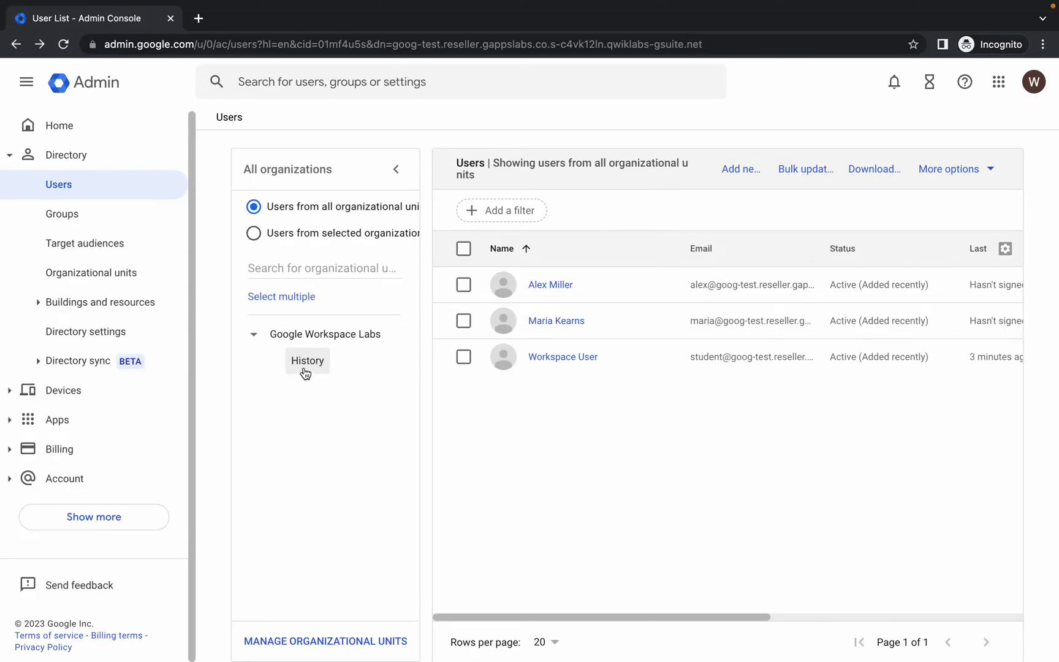
pyautogui.click(304, 371)
pyautogui.moveTo(576, 293)
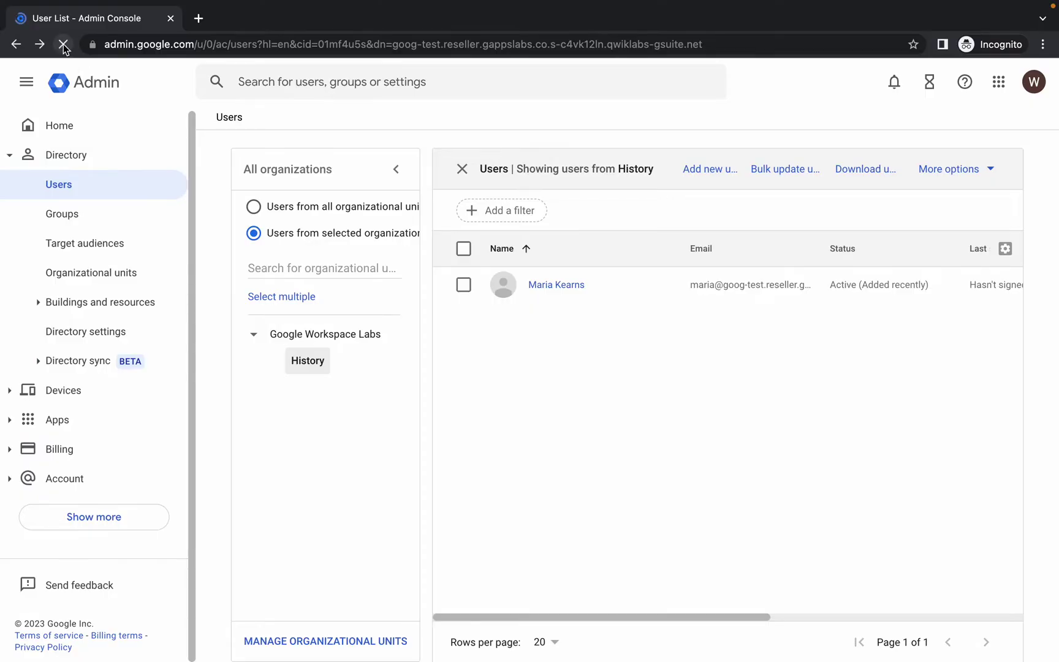
pyautogui.click(308, 364)
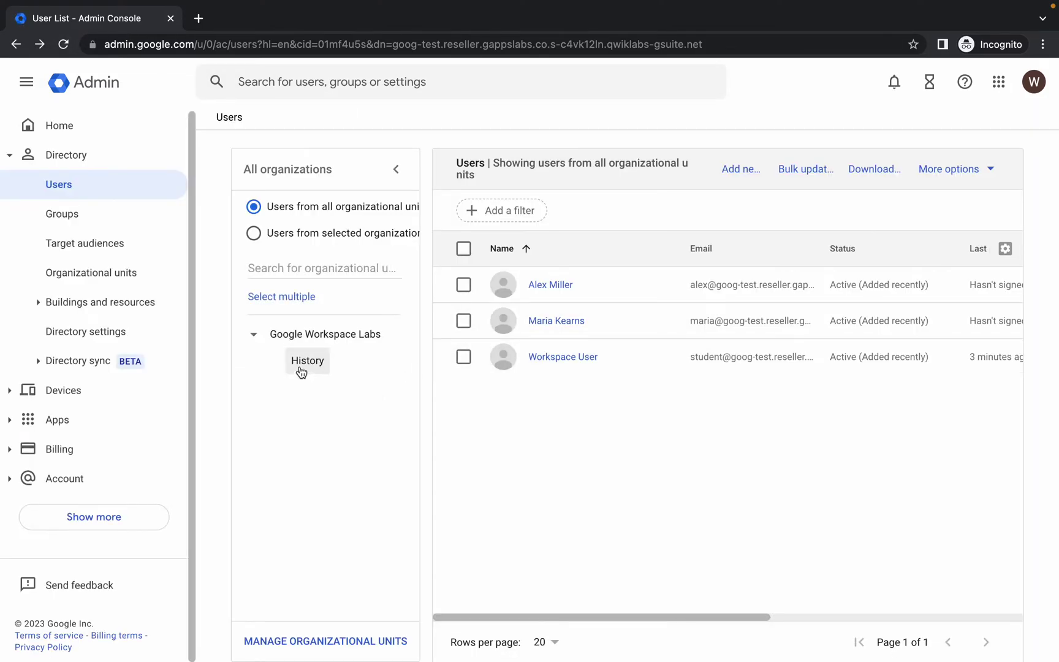
pyautogui.click(301, 368)
pyautogui.click(63, 46)
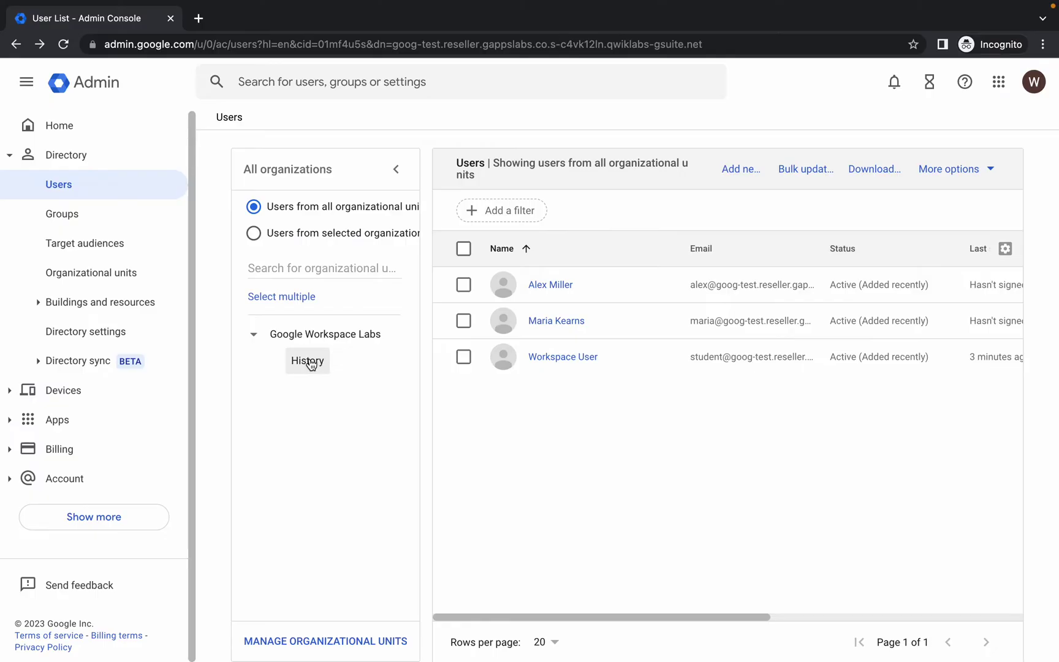
pyautogui.click(308, 362)
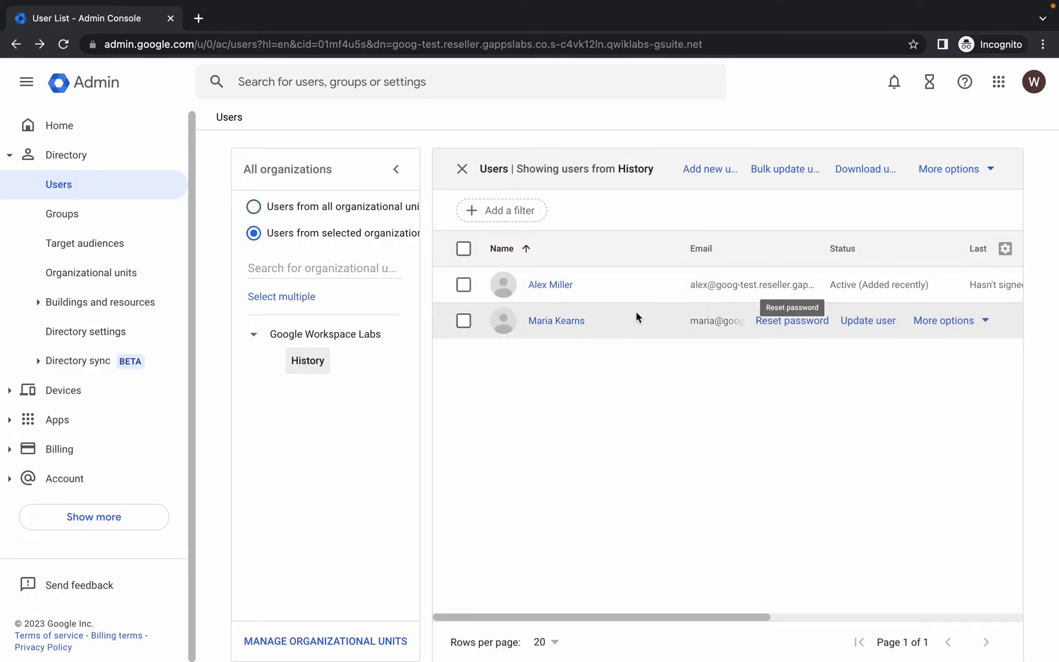
# Run Task 1's Check my progress repeatedly until it passes with score 10/40
pyautogui.press('super+Tab')
pyautogui.scroll(-10, 439, 379)
pyautogui.click(413, 285)
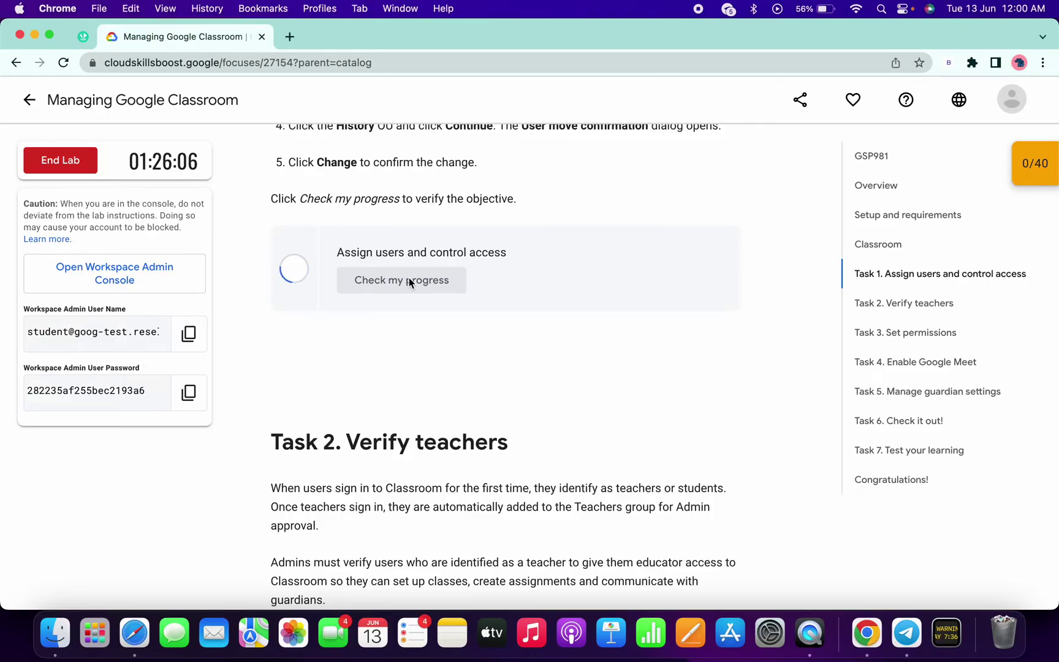
pyautogui.click(409, 279)
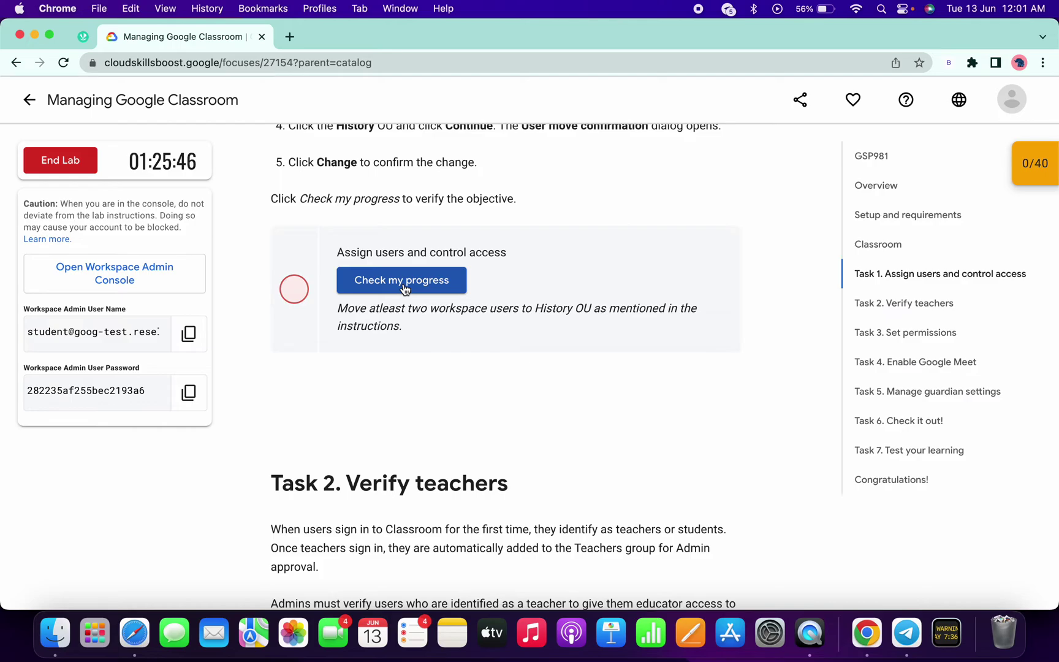
pyautogui.click(402, 282)
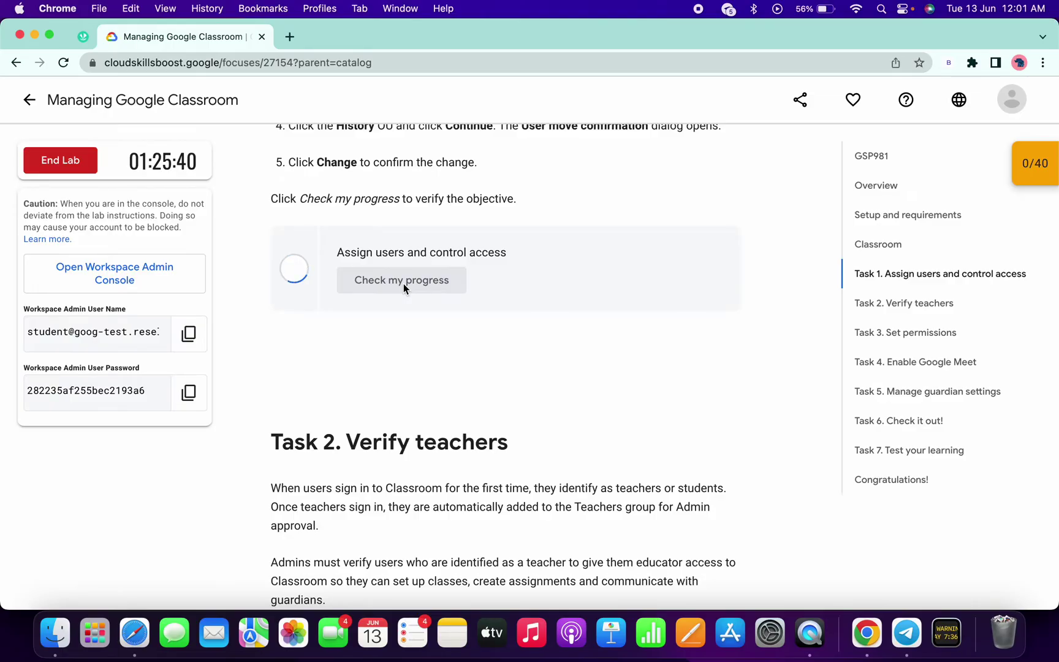
pyautogui.click(404, 287)
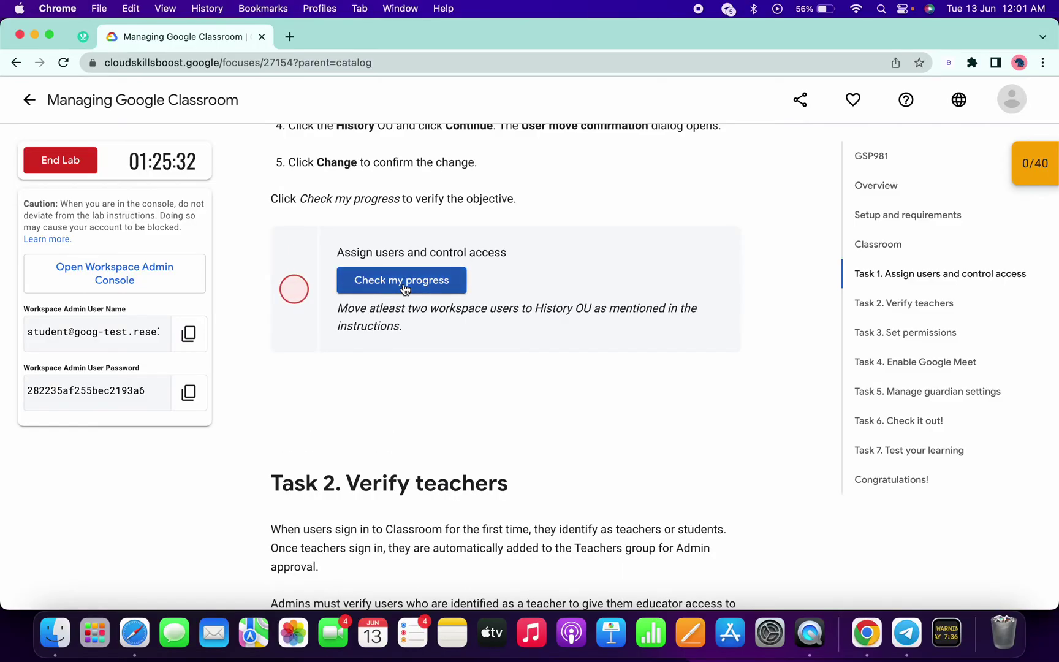
pyautogui.click(403, 284)
pyautogui.click(403, 283)
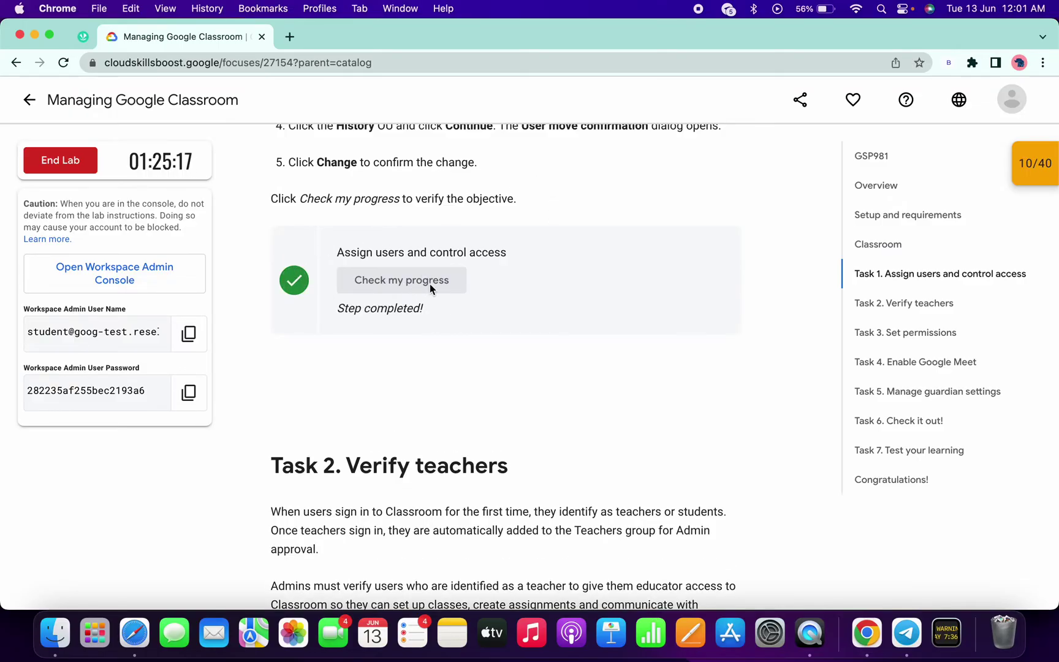
# Scroll down to read the Task 3 permissions steps, then return to the Admin console
pyautogui.scroll(-3, 430, 285)
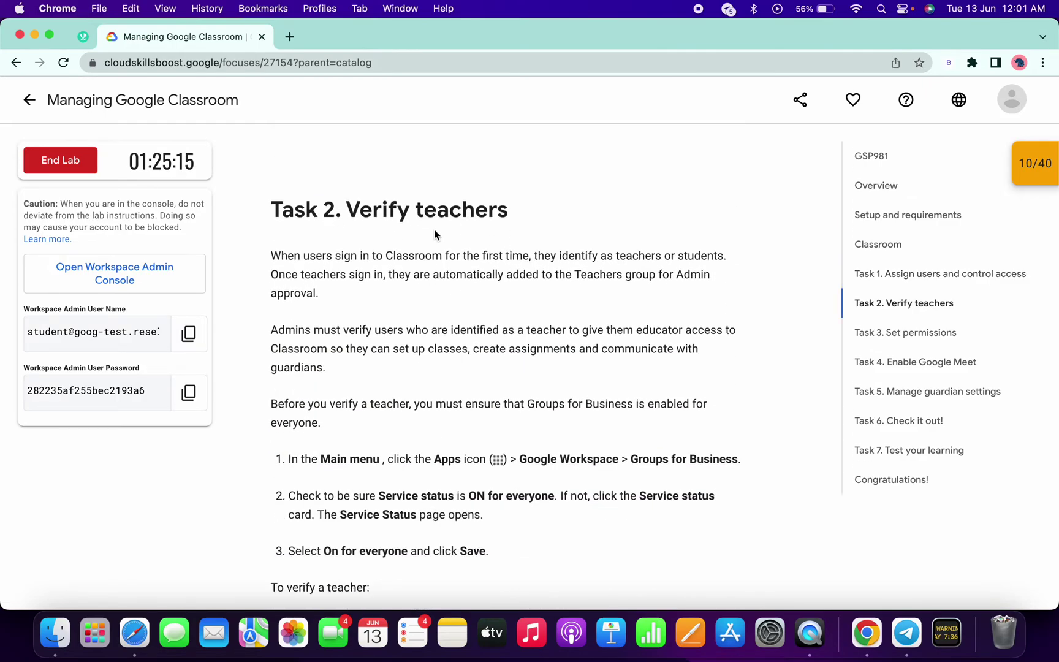
pyautogui.scroll(-10, 433, 230)
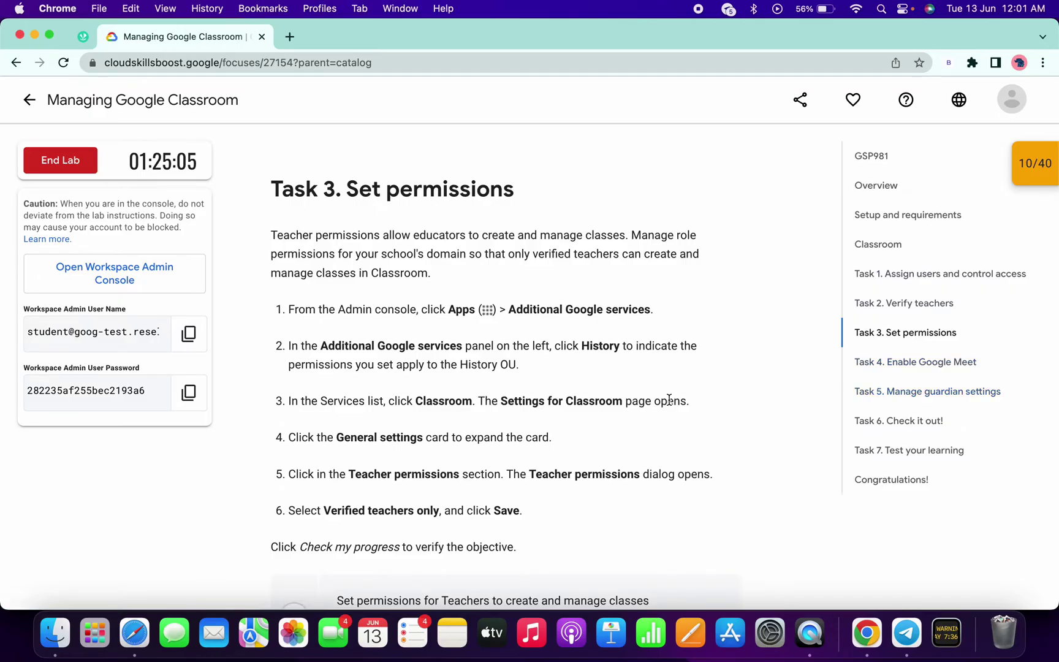
pyautogui.hotkey('ctrl', 'Right')
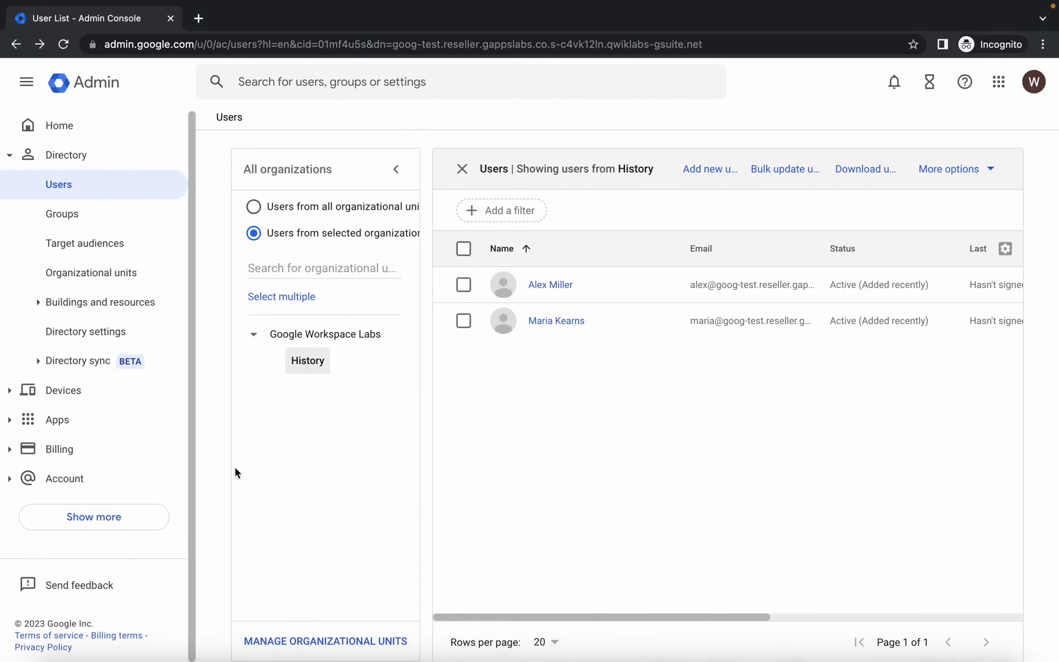
# In Additional Google services for History, open Classroom and expand its General settings
pyautogui.click(91, 424)
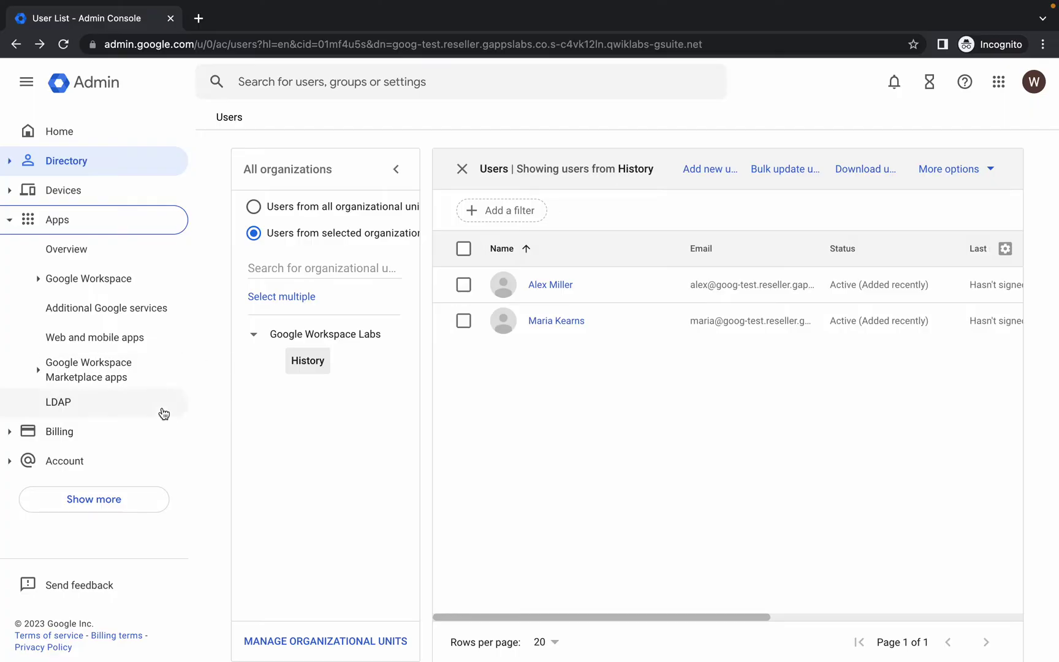
pyautogui.click(107, 309)
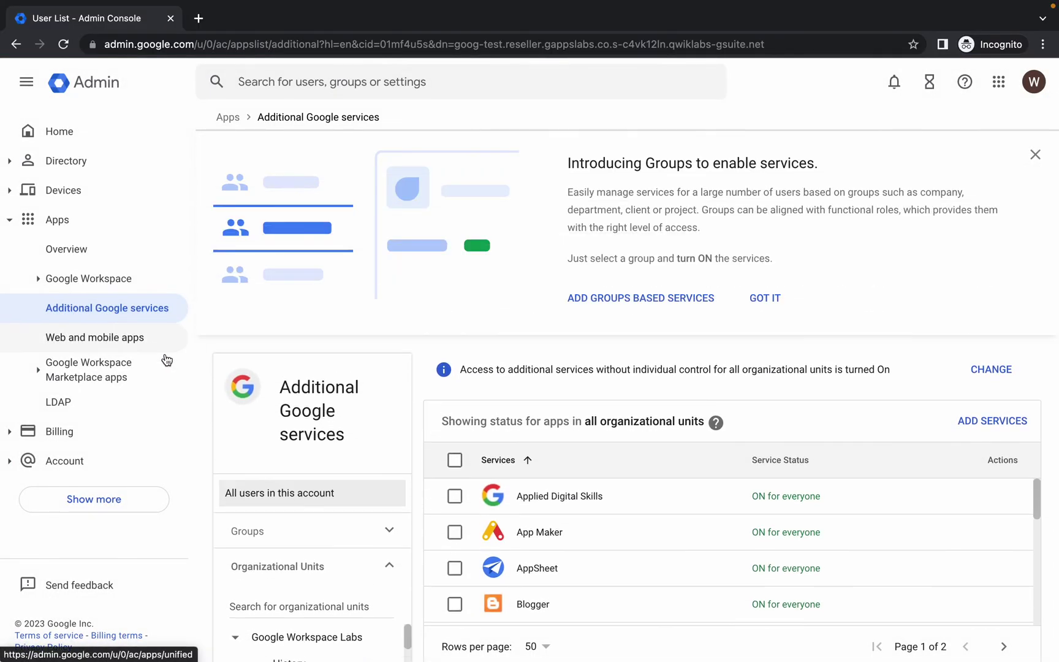
pyautogui.click(1036, 155)
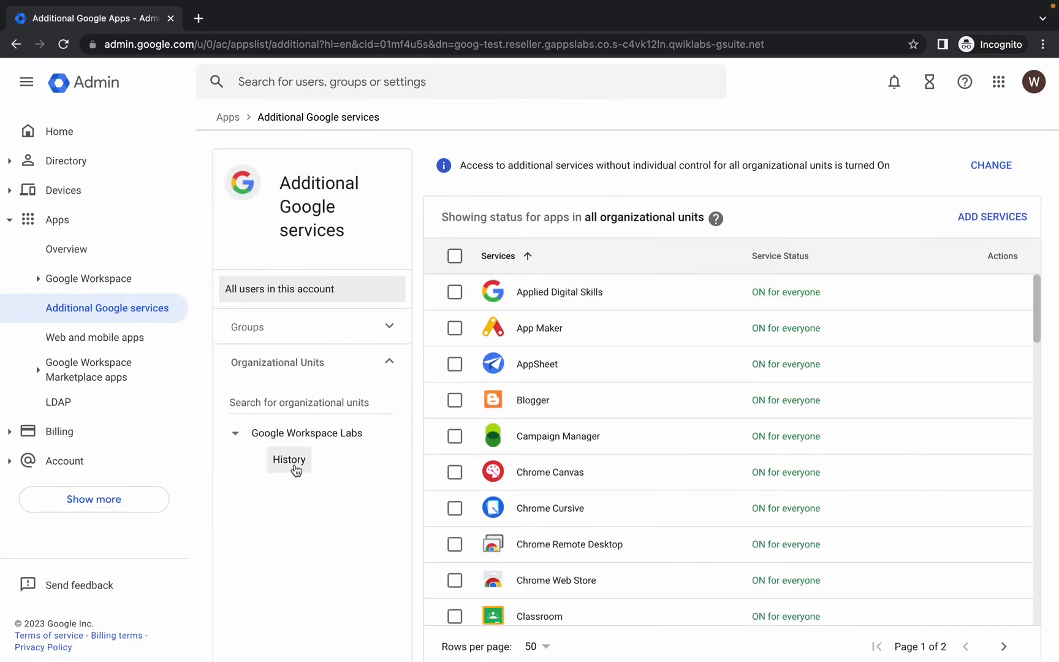
pyautogui.click(282, 466)
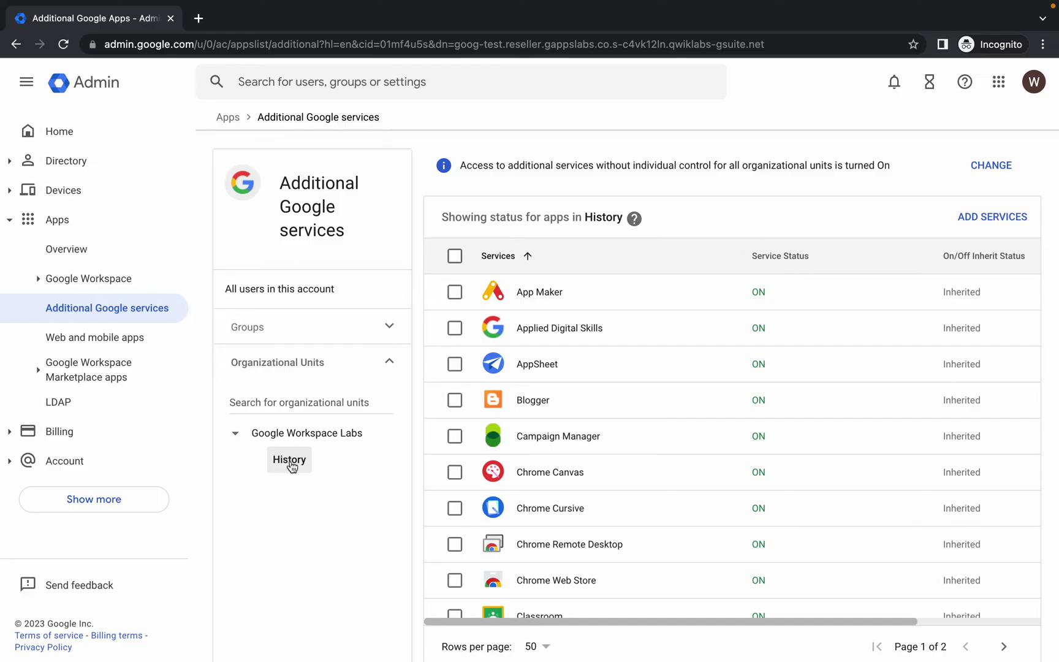
pyautogui.scroll(-3, 668, 466)
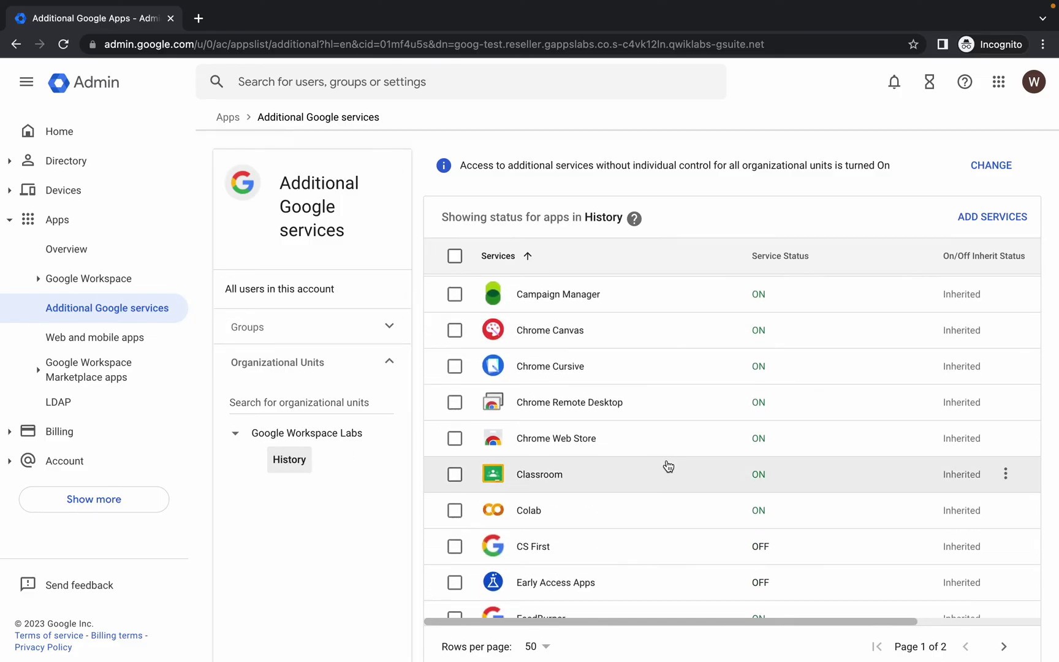
pyautogui.click(540, 481)
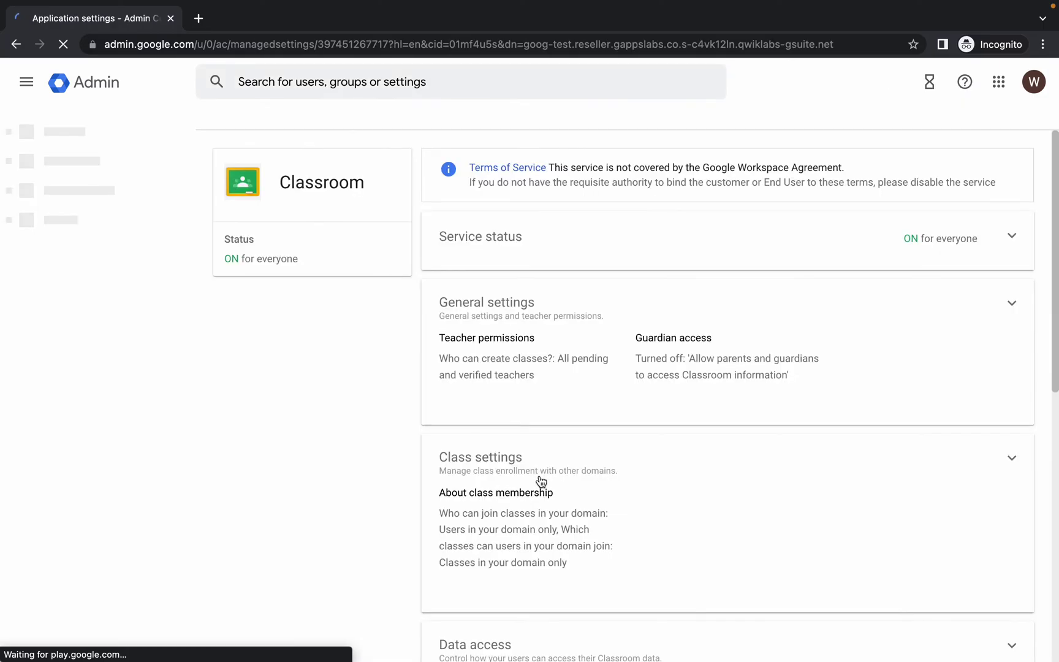
pyautogui.click(957, 320)
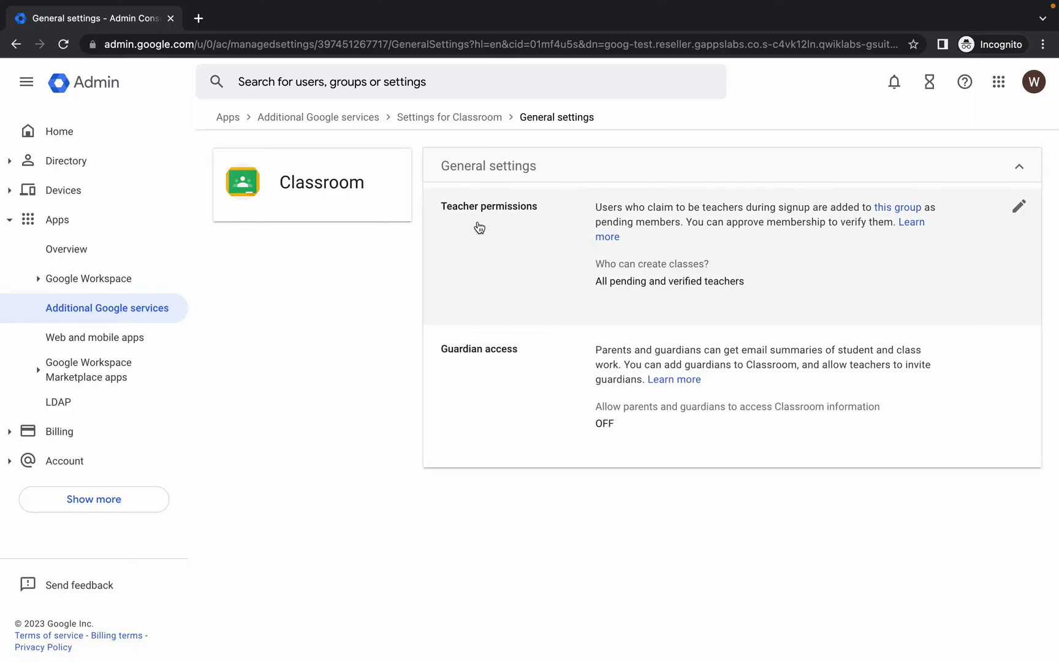
# Restrict Classroom class creation to verified teachers only and save the teacher permissions
pyautogui.click(1015, 213)
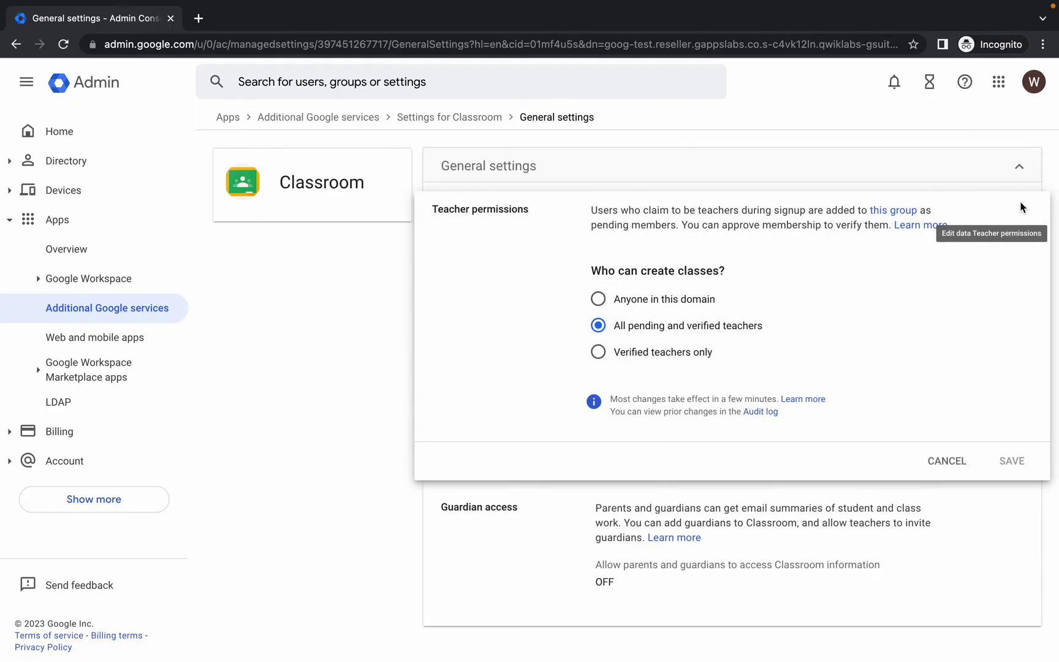
pyautogui.click(598, 353)
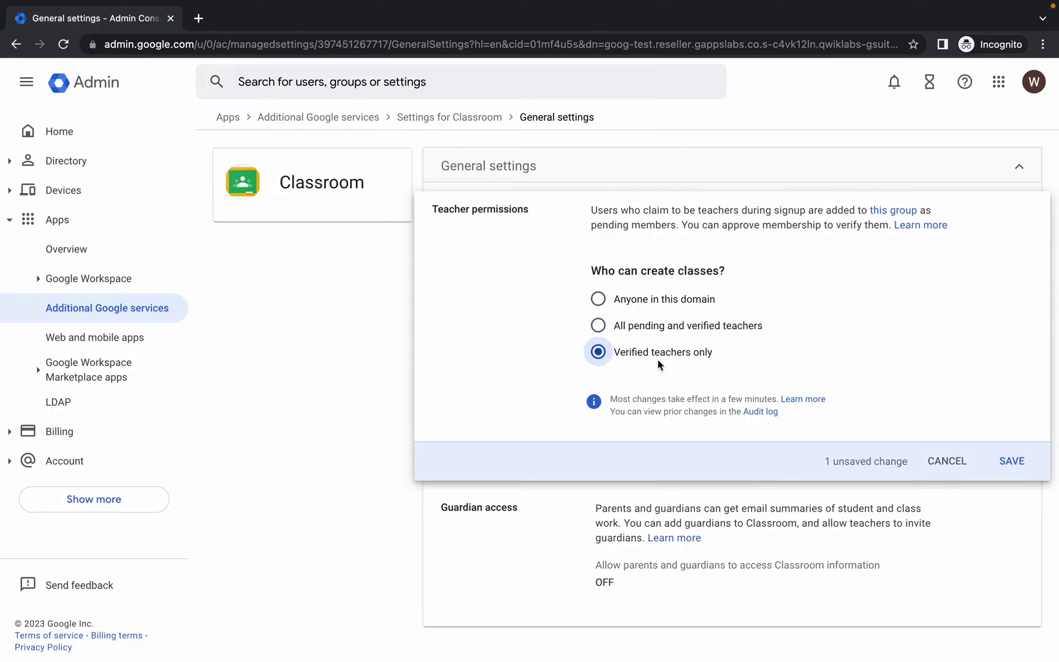
pyautogui.click(1013, 462)
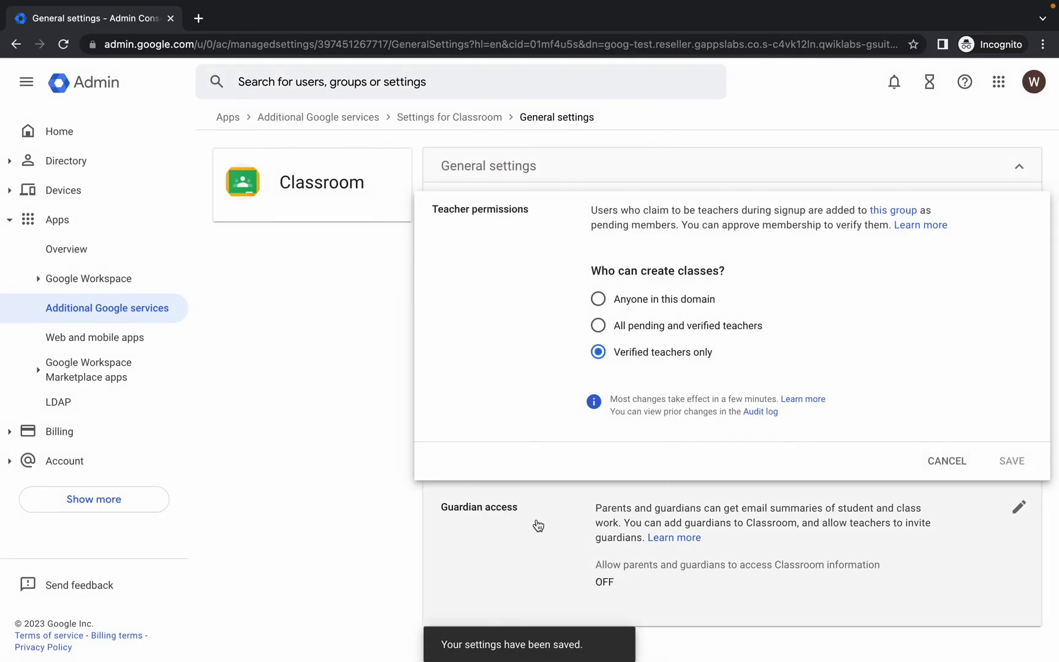
# Turn on guardian access so parents and guardians can see Classroom information, and save
pyautogui.click(1019, 511)
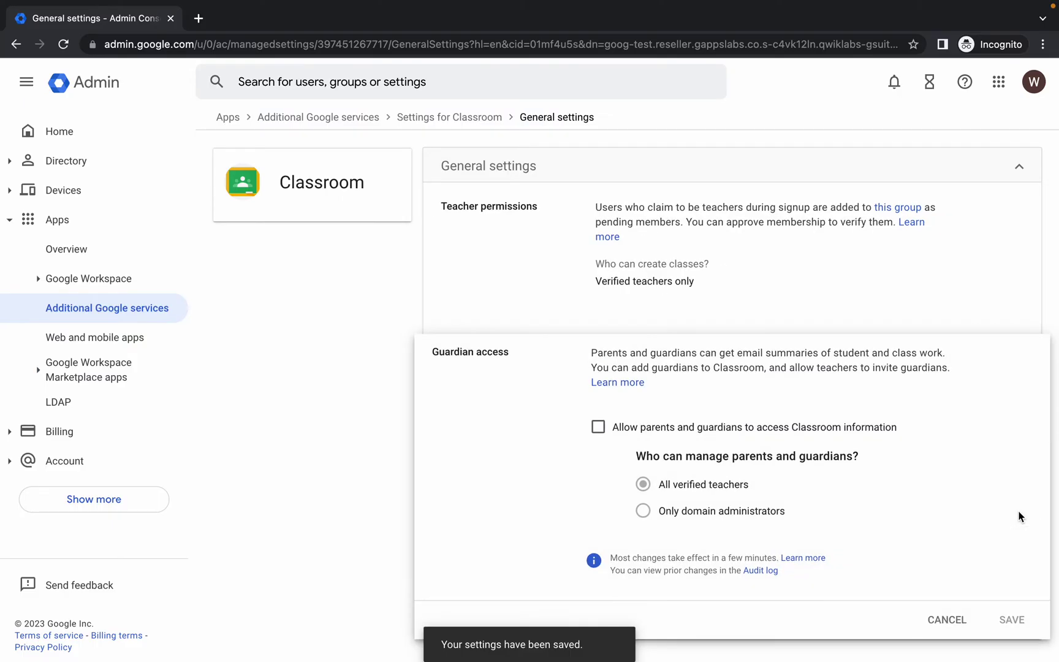
pyautogui.click(598, 429)
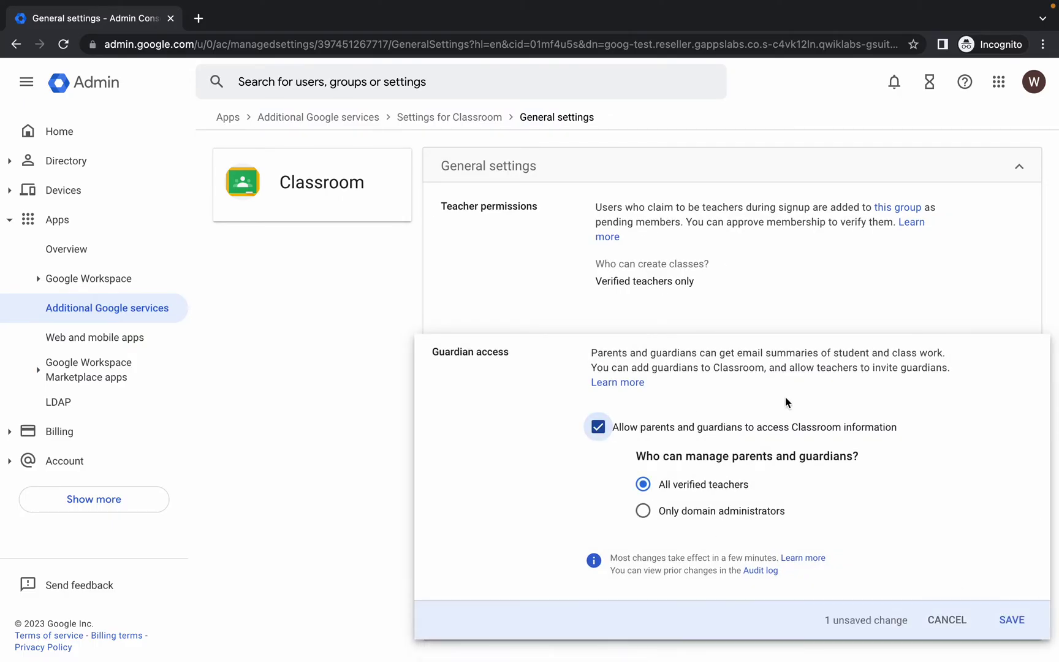
pyautogui.click(1020, 625)
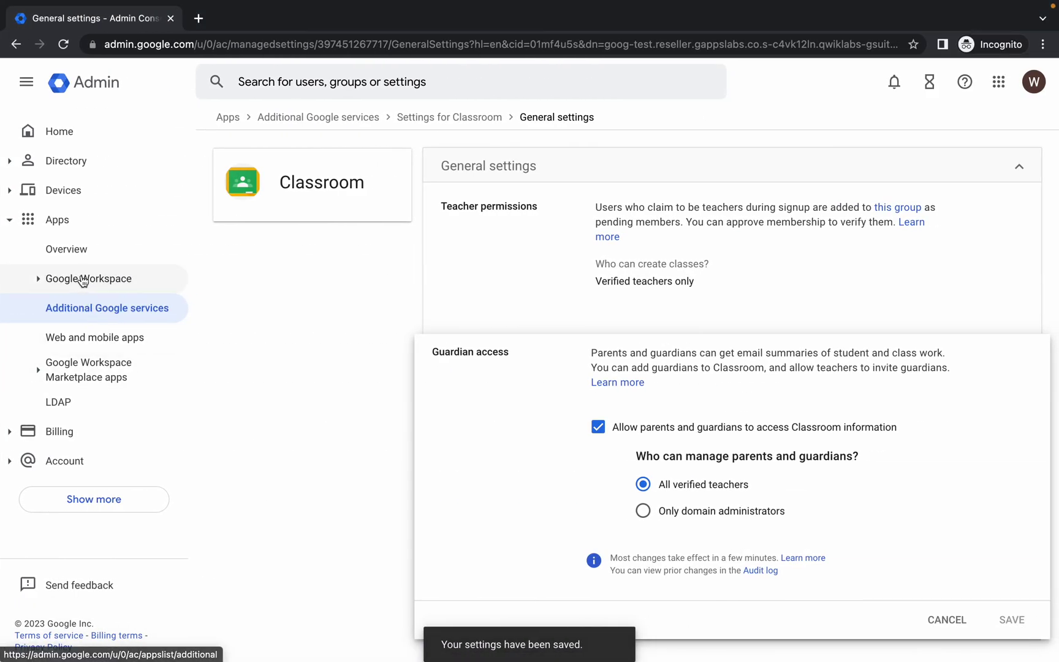
# In Meet safety settings, set Domain to only organization users or phone dial-ins and save
pyautogui.click(105, 281)
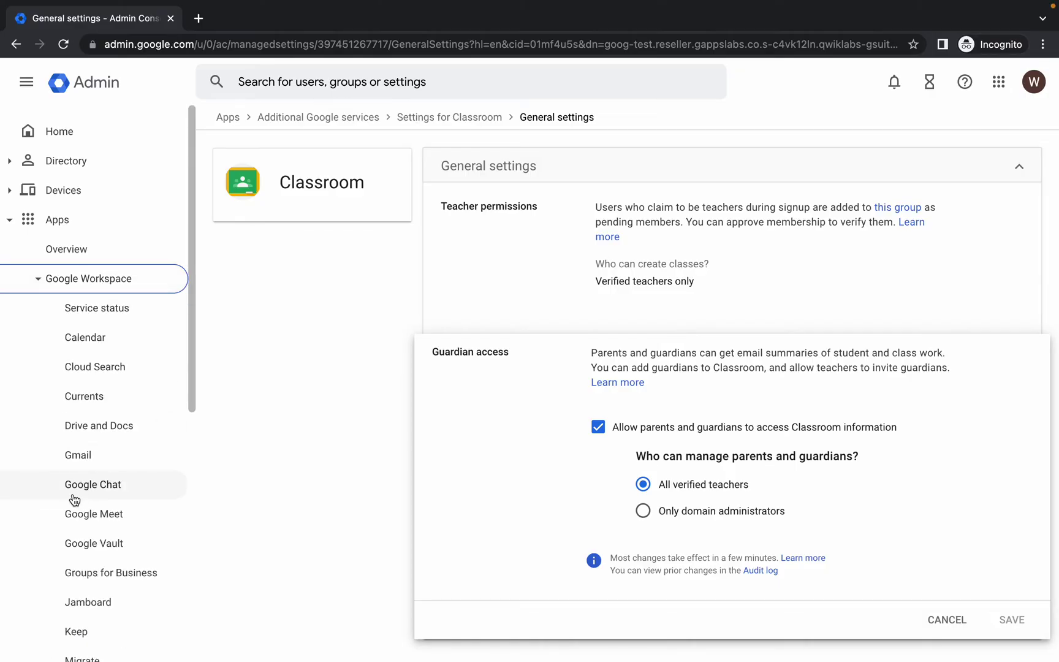
pyautogui.click(108, 519)
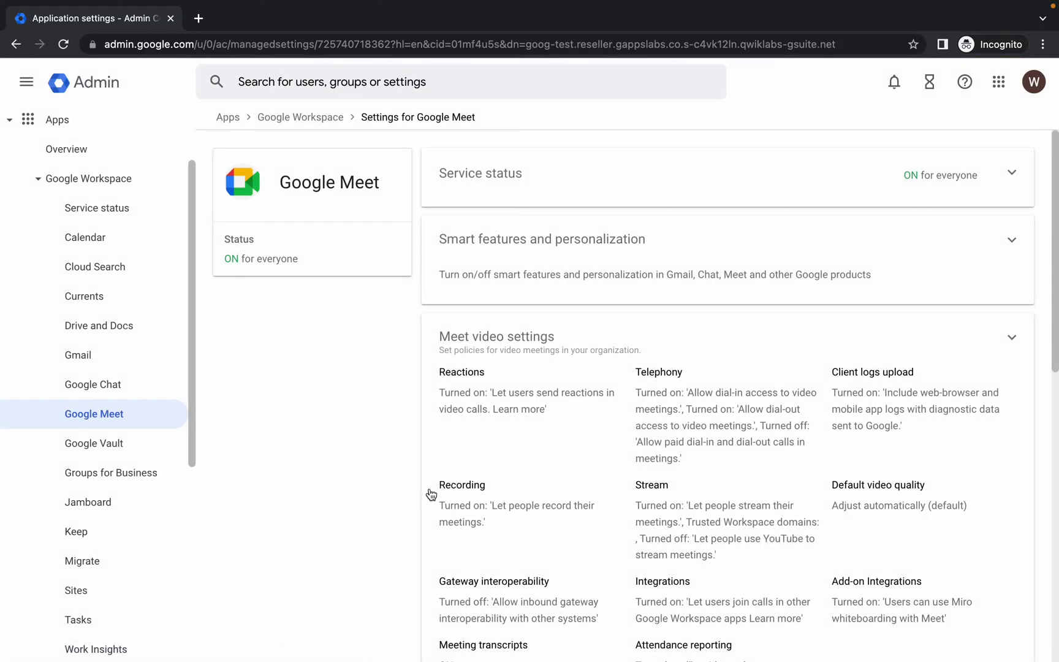
pyautogui.scroll(-5, 431, 494)
pyautogui.scroll(-2, 429, 494)
pyautogui.scroll(1, 494, 262)
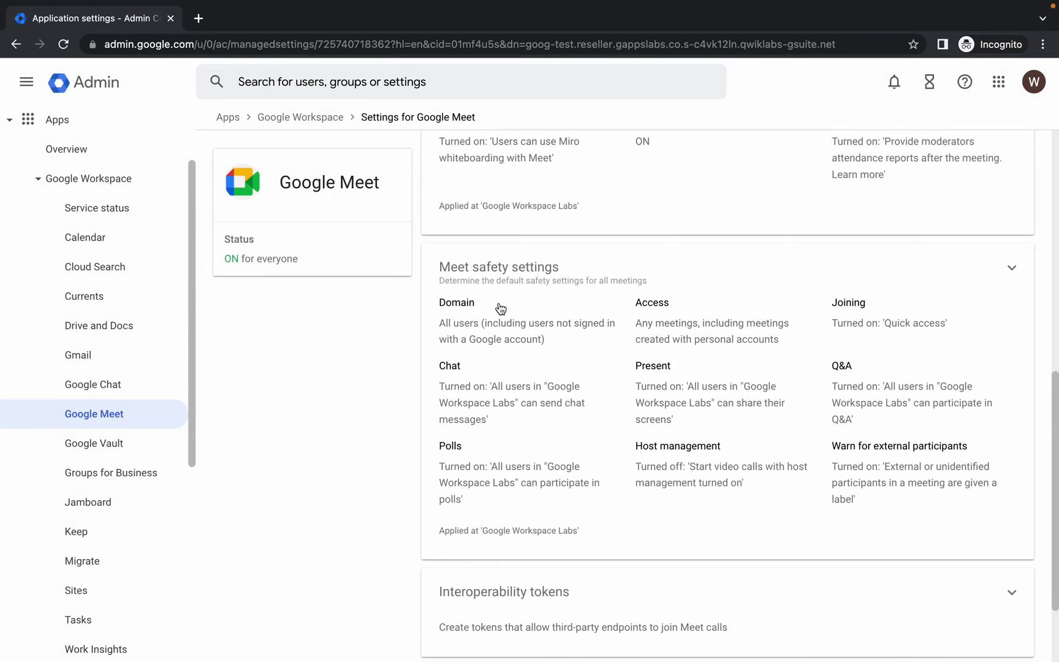
pyautogui.click(529, 304)
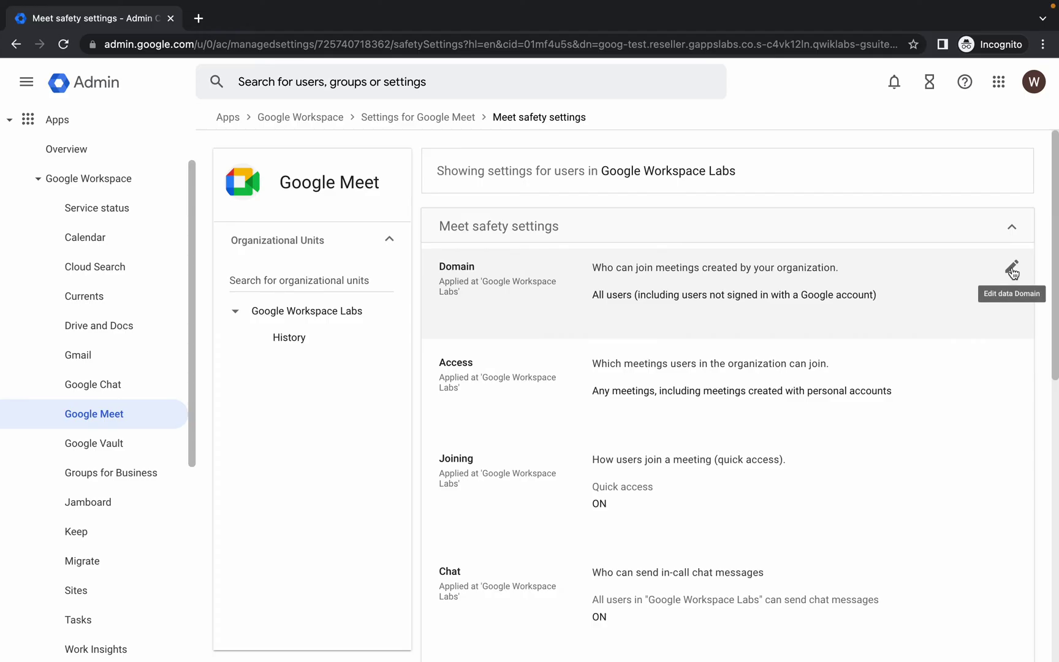
pyautogui.click(1012, 267)
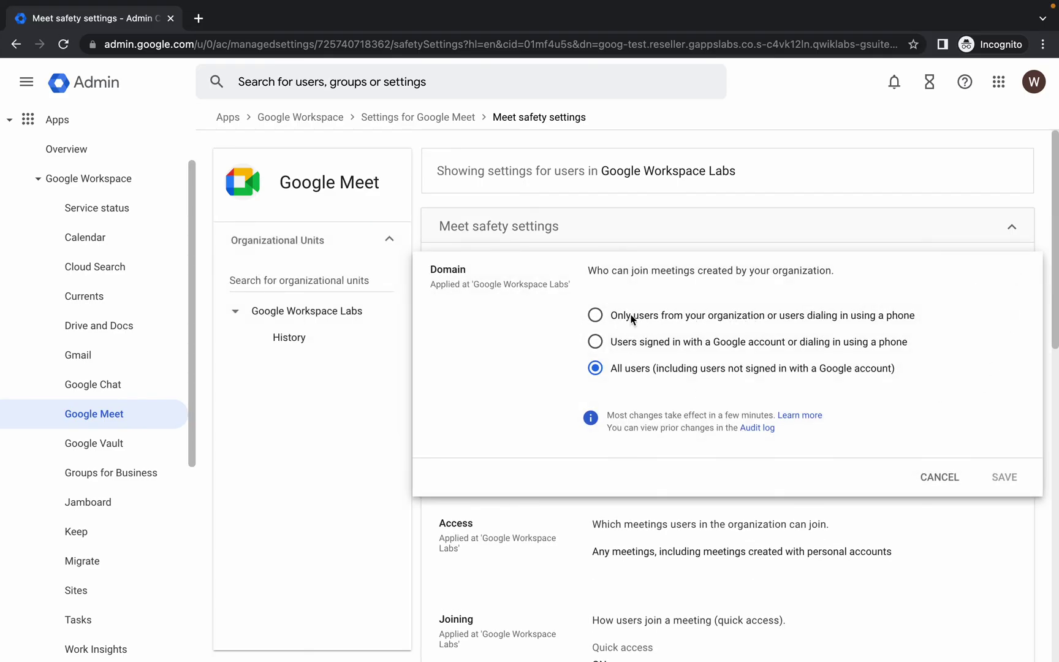
pyautogui.click(595, 315)
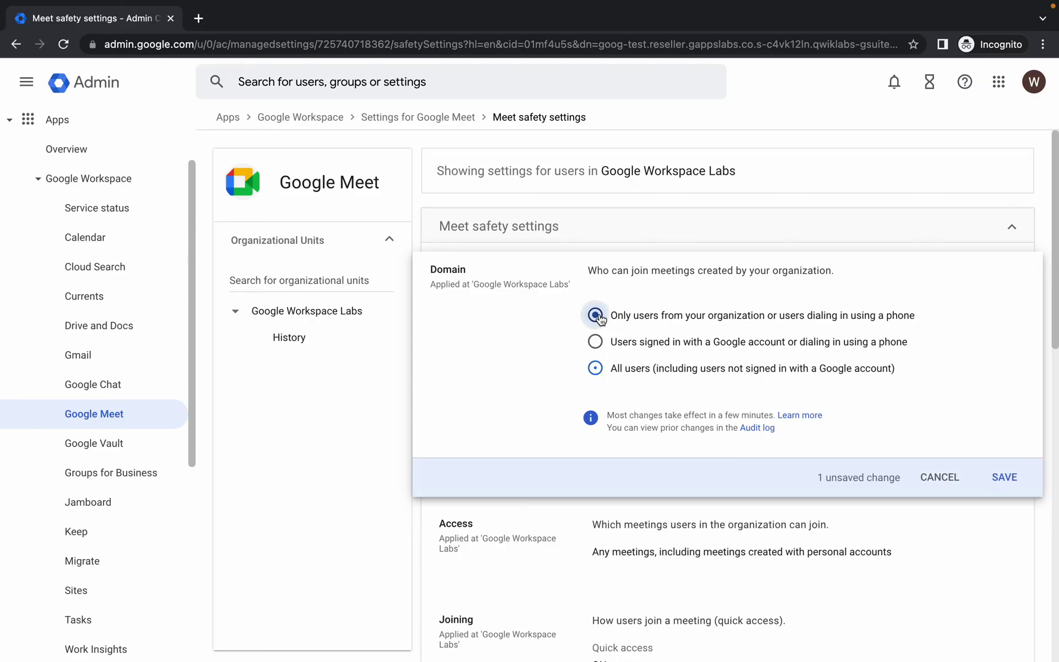
pyautogui.click(1005, 480)
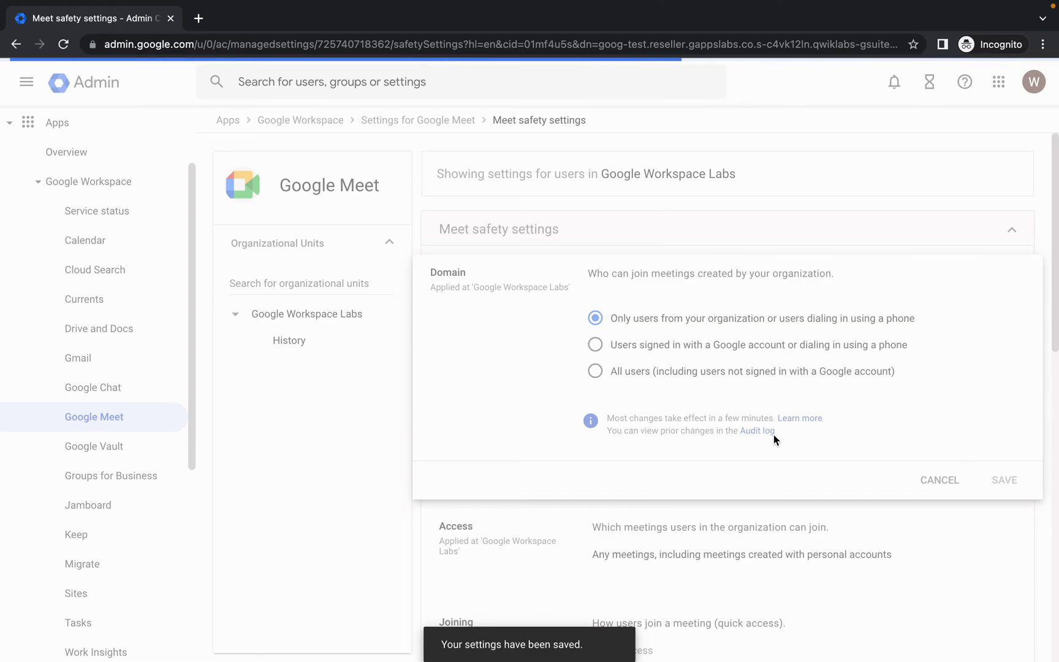
# Run Check my progress for the teacher permissions, Google Meet and guardian settings tasks
pyautogui.scroll(-10, 494, 328)
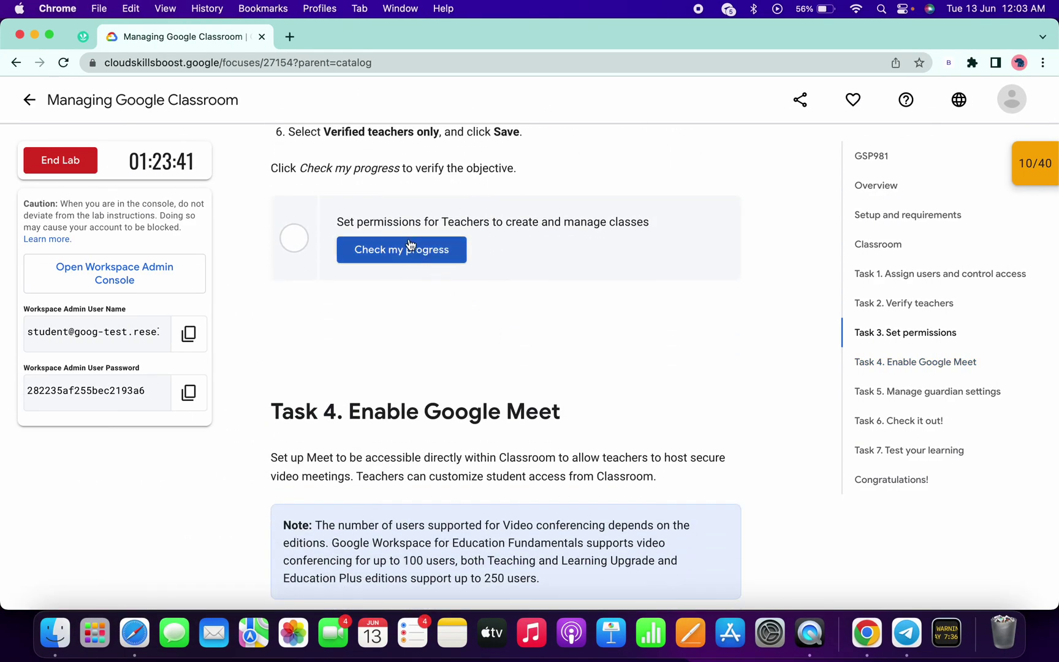
pyautogui.click(407, 244)
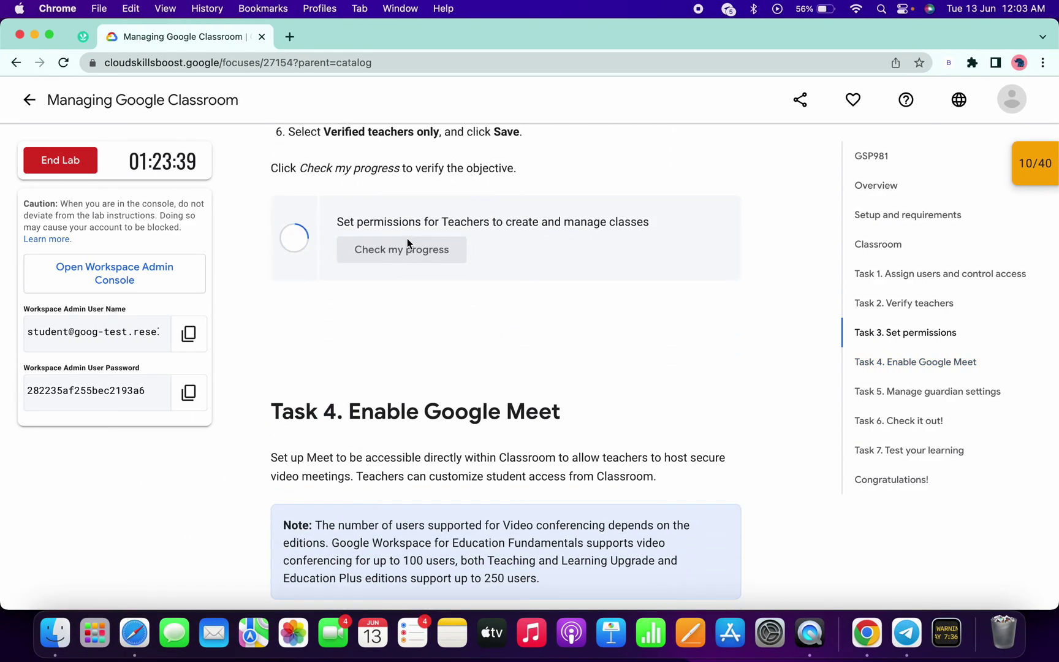
pyautogui.scroll(-1, 407, 244)
pyautogui.scroll(-10, 400, 355)
pyautogui.scroll(-3, 404, 368)
pyautogui.click(427, 393)
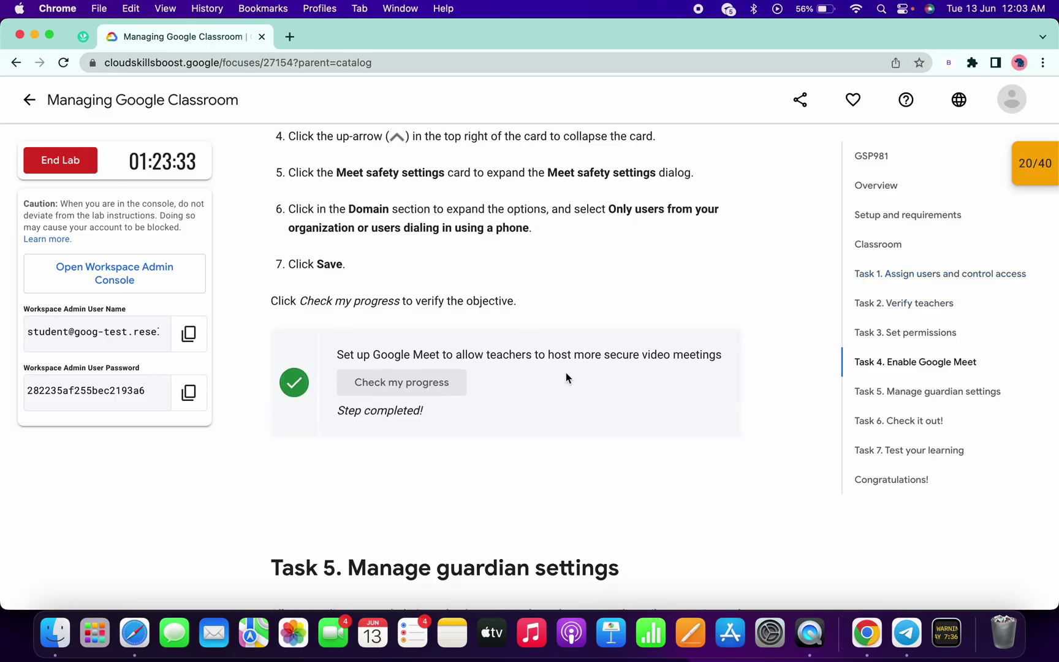
pyautogui.scroll(-10, 566, 374)
pyautogui.scroll(-5, 566, 376)
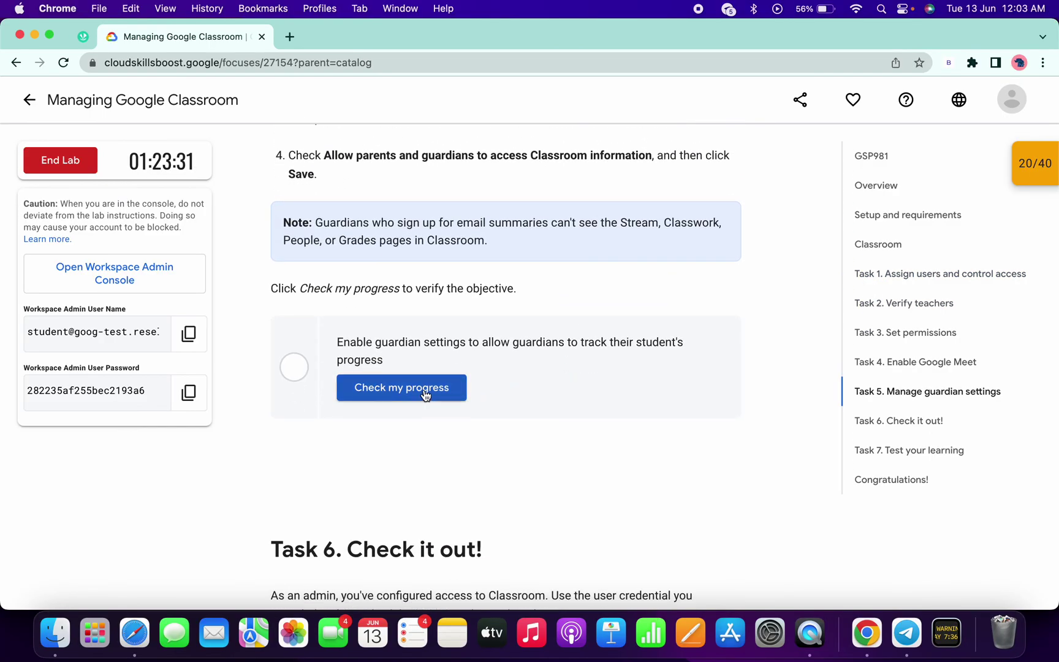
pyautogui.click(425, 389)
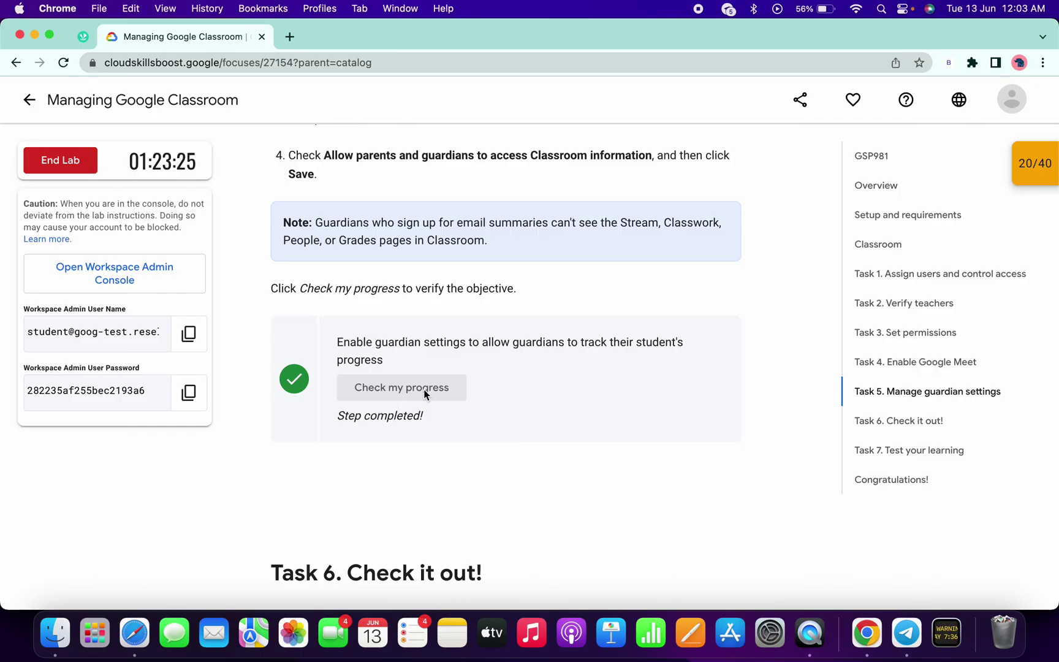
# Re-run the Google Meet and guardian settings checkpoints from the Checkpoints panel, reaching 20/40
pyautogui.click(1032, 166)
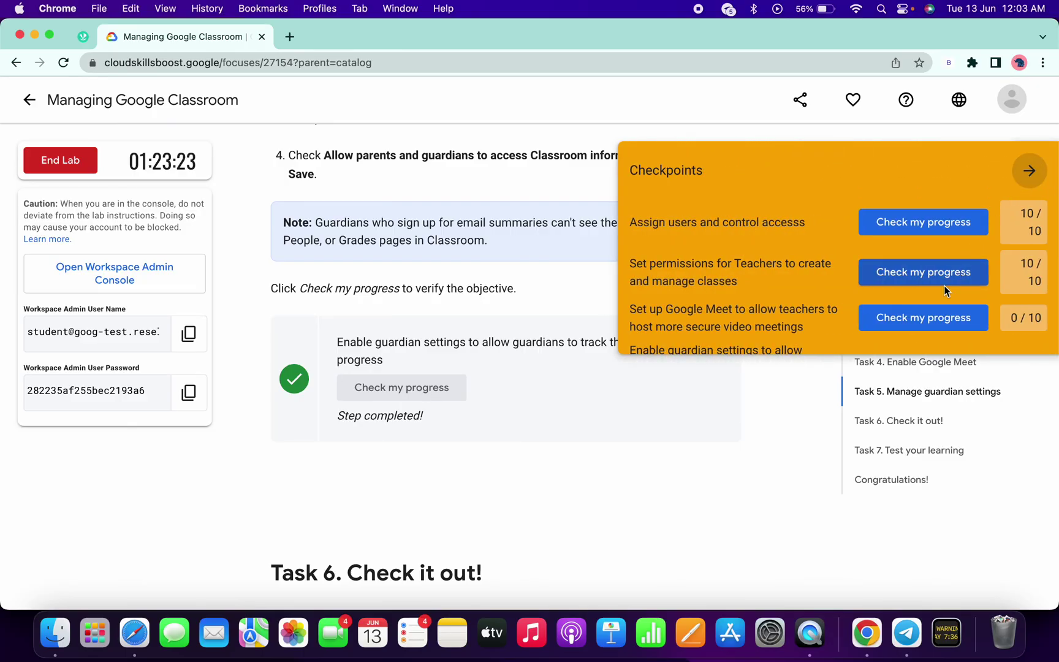
pyautogui.click(942, 320)
pyautogui.scroll(-2, 955, 316)
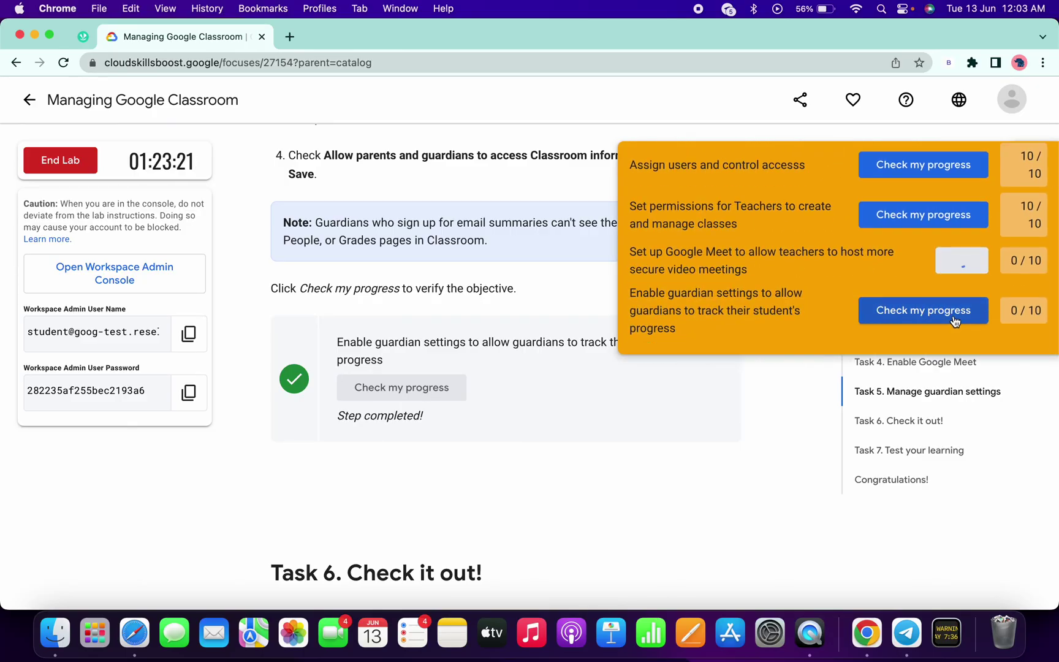
pyautogui.click(959, 320)
pyautogui.scroll(2, 1029, 183)
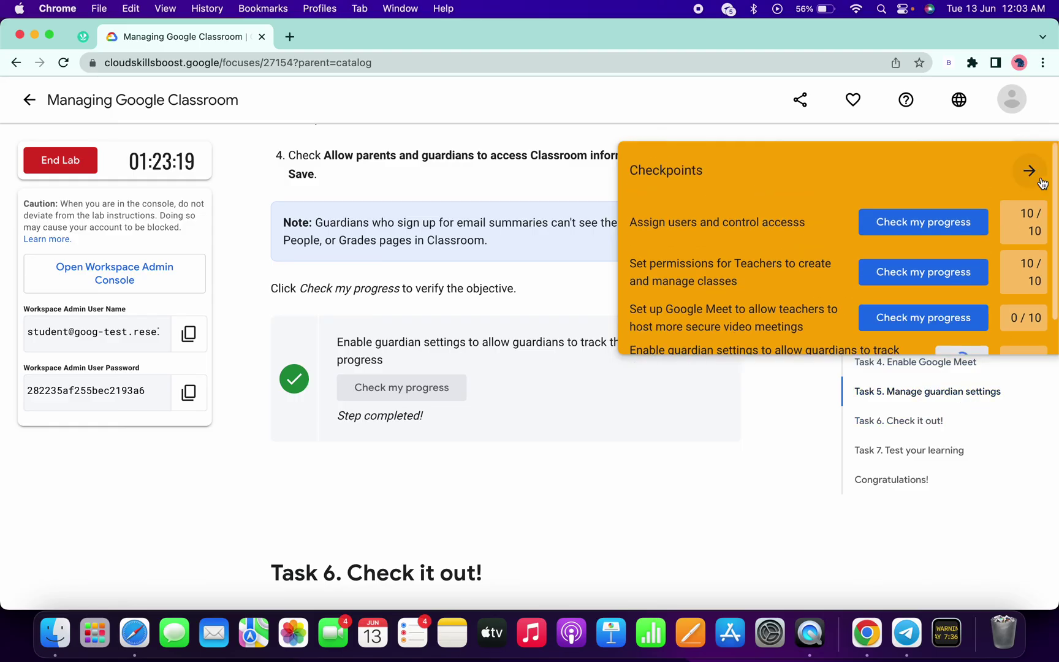